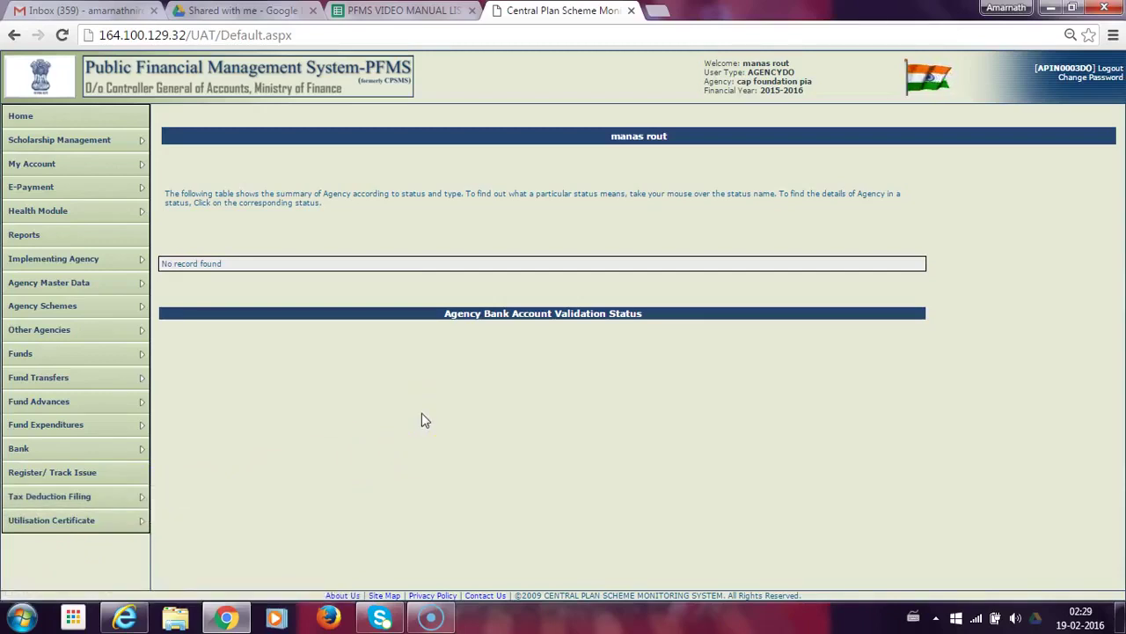
Open the management page for bulk customization and select project CG_NIIT YUVA_J-17015/04/2013 for the DDU-GKY (YP) / ROSHINI scheme.
{"action": "mouse_move", "coordinate": [26, 308]}
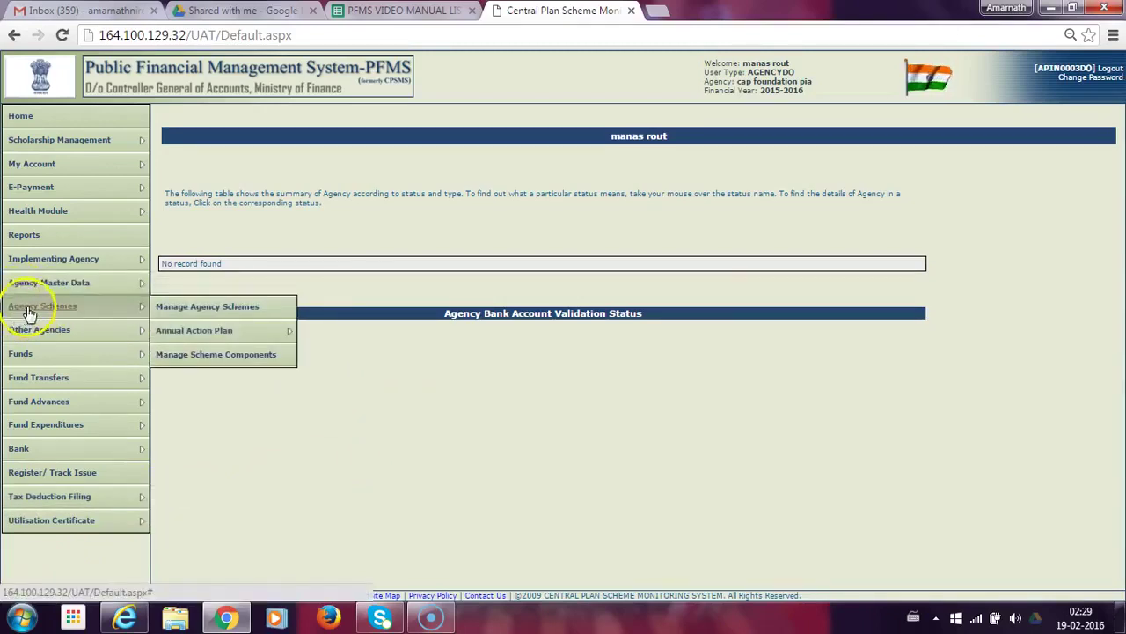
{"action": "mouse_move", "coordinate": [29, 284]}
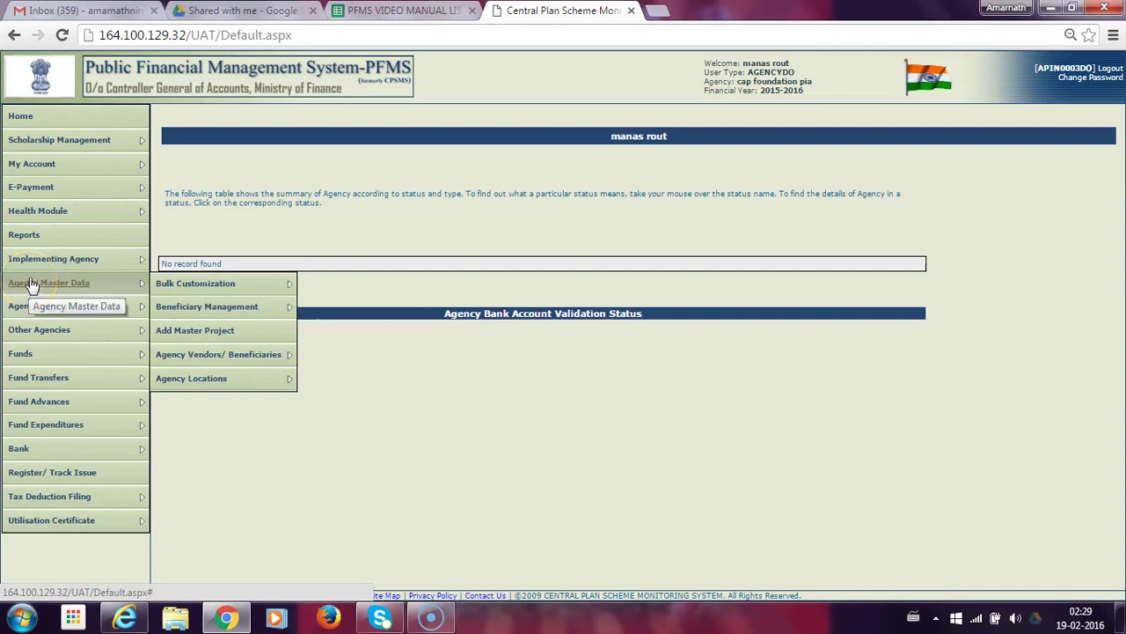
{"action": "mouse_move", "coordinate": [176, 290]}
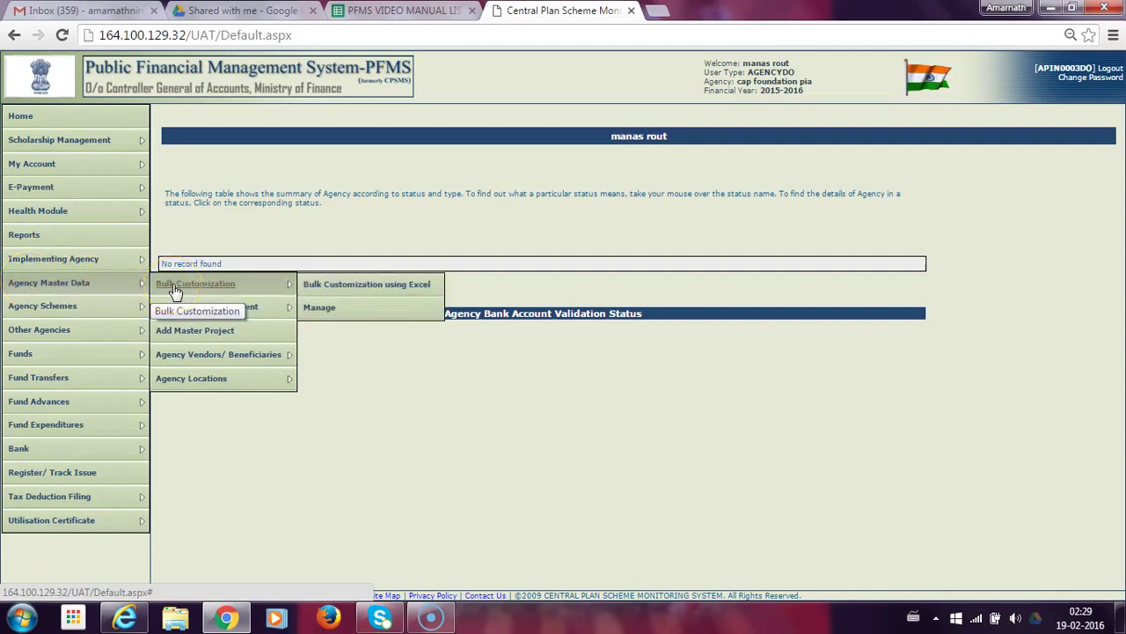
{"action": "left_click", "coordinate": [320, 310]}
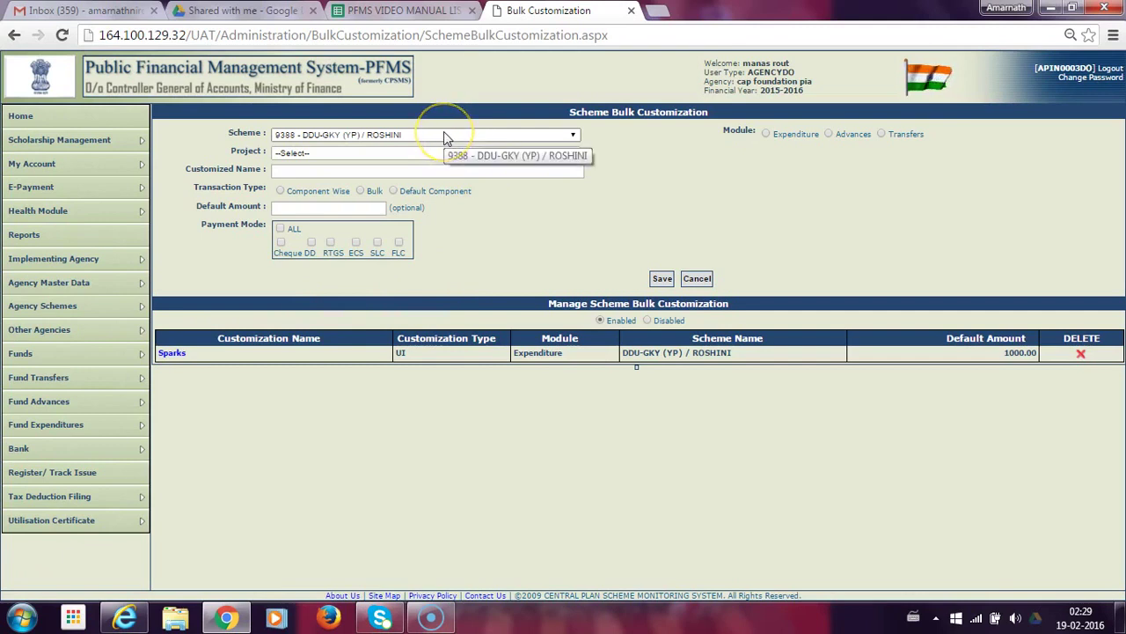
{"action": "left_click", "coordinate": [381, 152]}
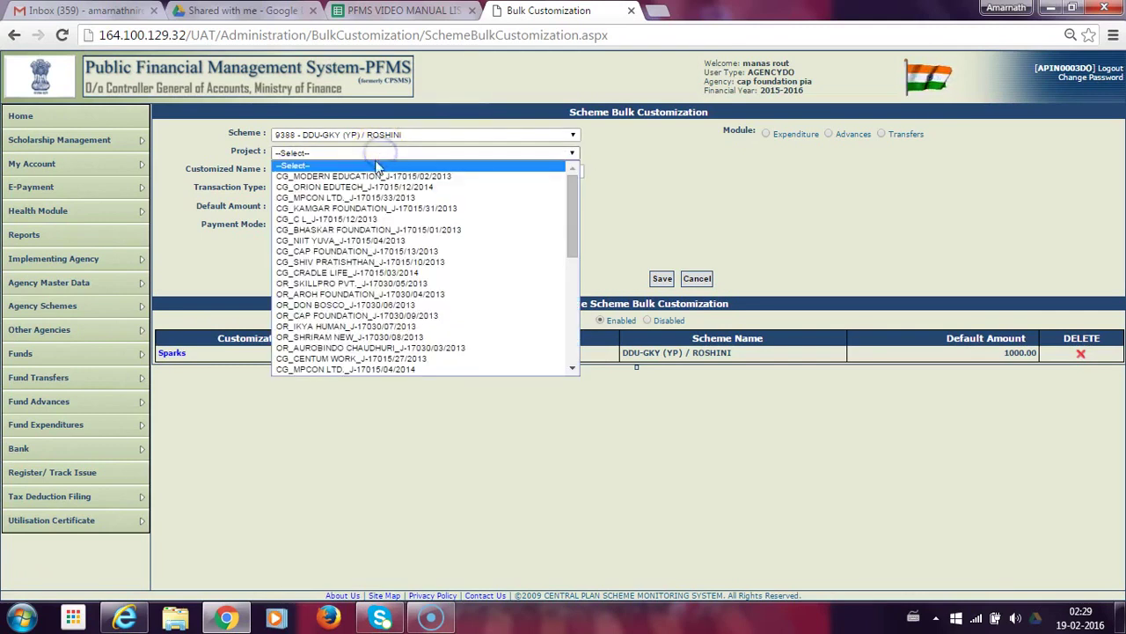
{"action": "left_click", "coordinate": [361, 240]}
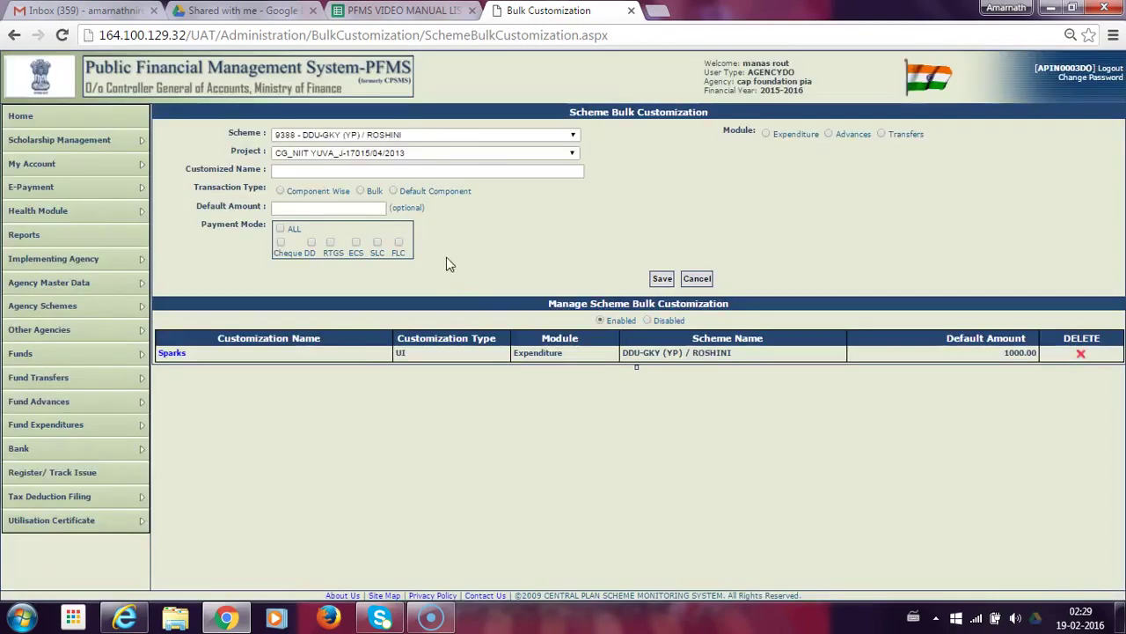
Set the module to Expenditure with Beneficiary as the vendor type, and search for beneficiaries of type PIA Staff.
{"action": "left_click", "coordinate": [767, 135]}
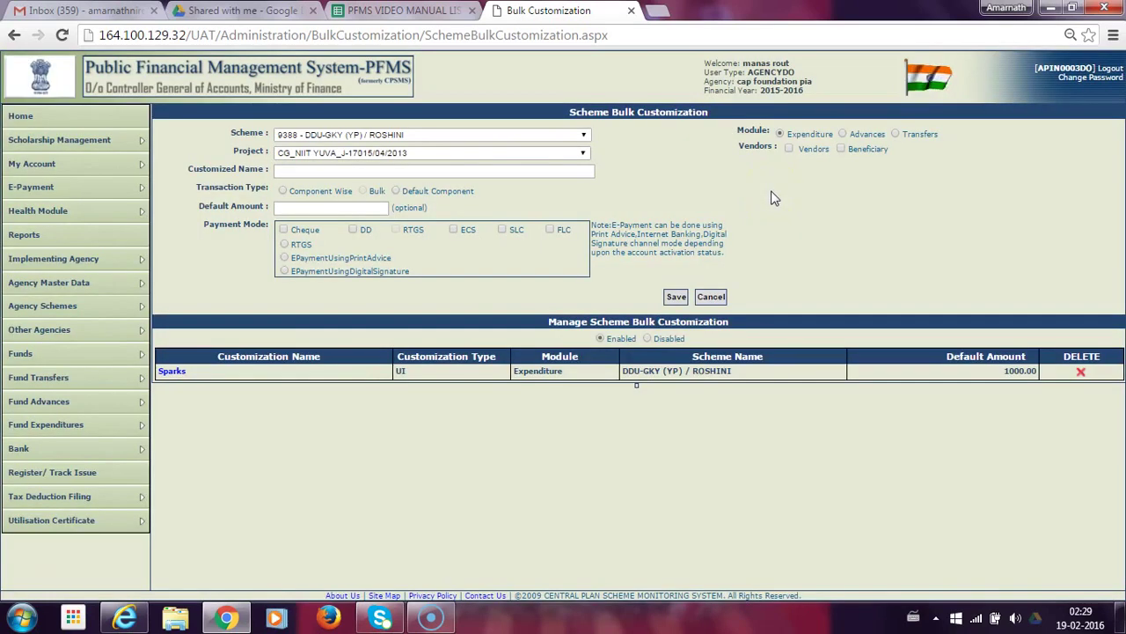
{"action": "left_click", "coordinate": [843, 150]}
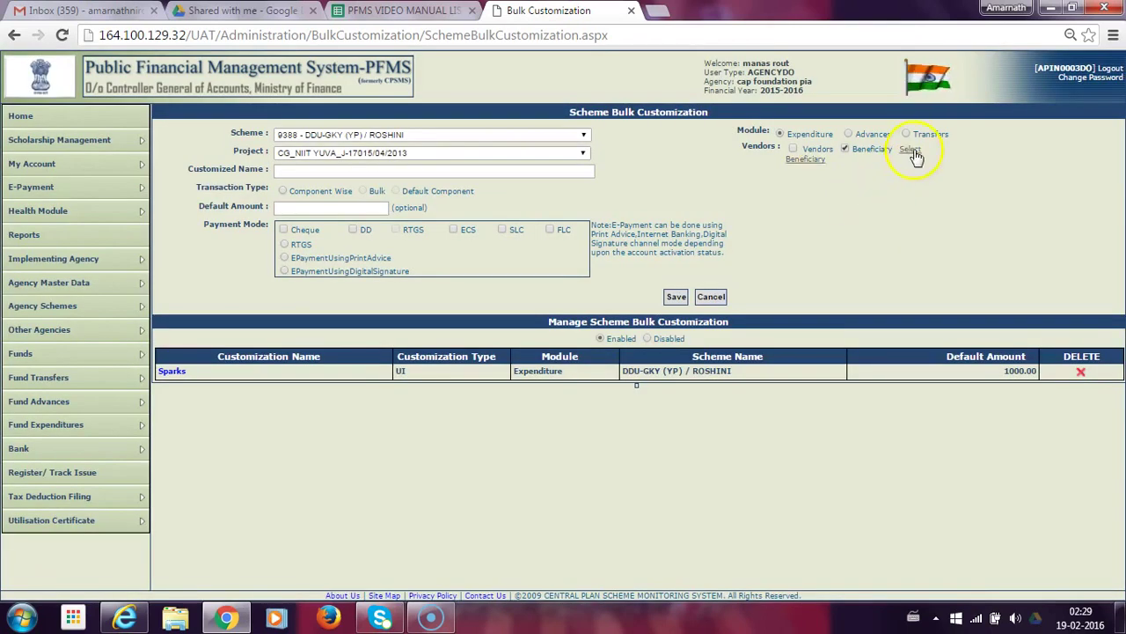
{"action": "left_click", "coordinate": [911, 151]}
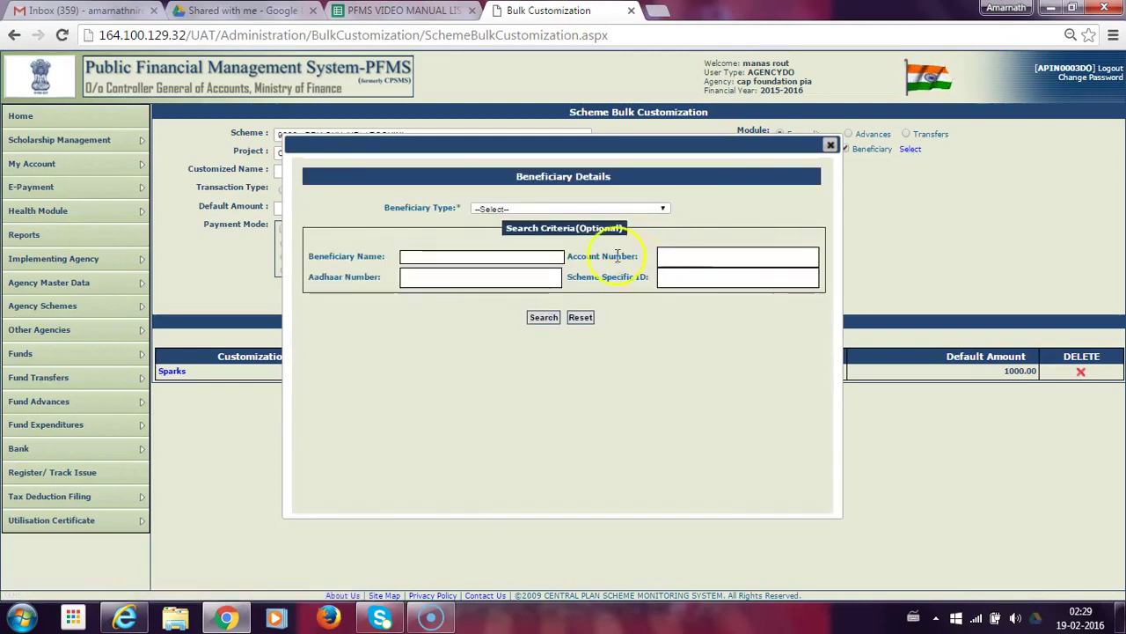
{"action": "left_click", "coordinate": [616, 208]}
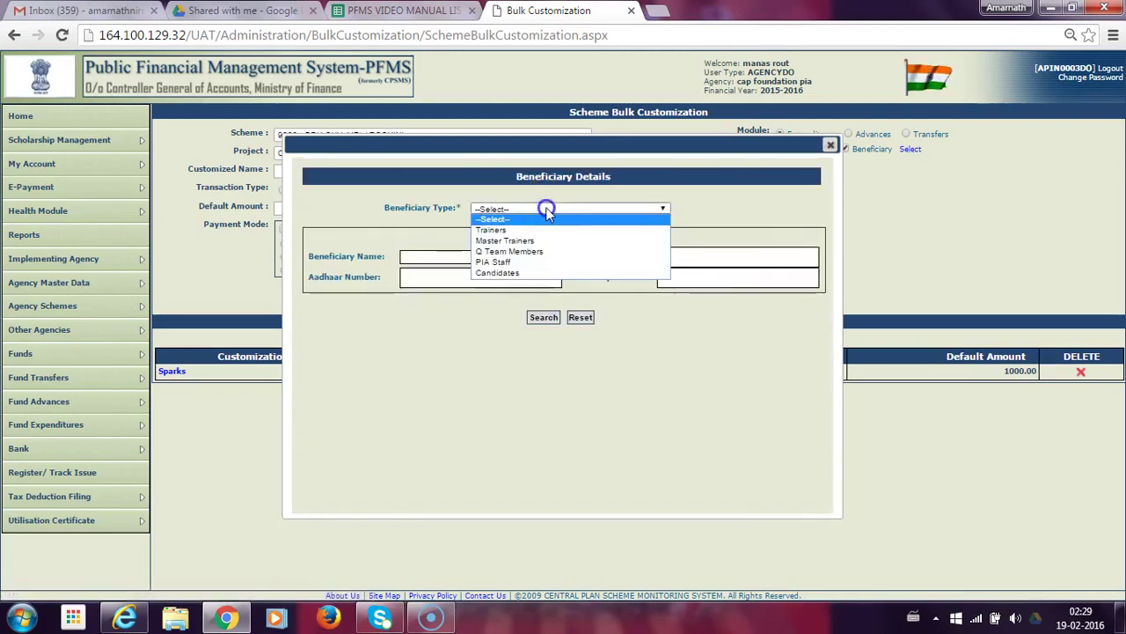
{"action": "left_click", "coordinate": [509, 262]}
{"action": "left_click", "coordinate": [539, 322]}
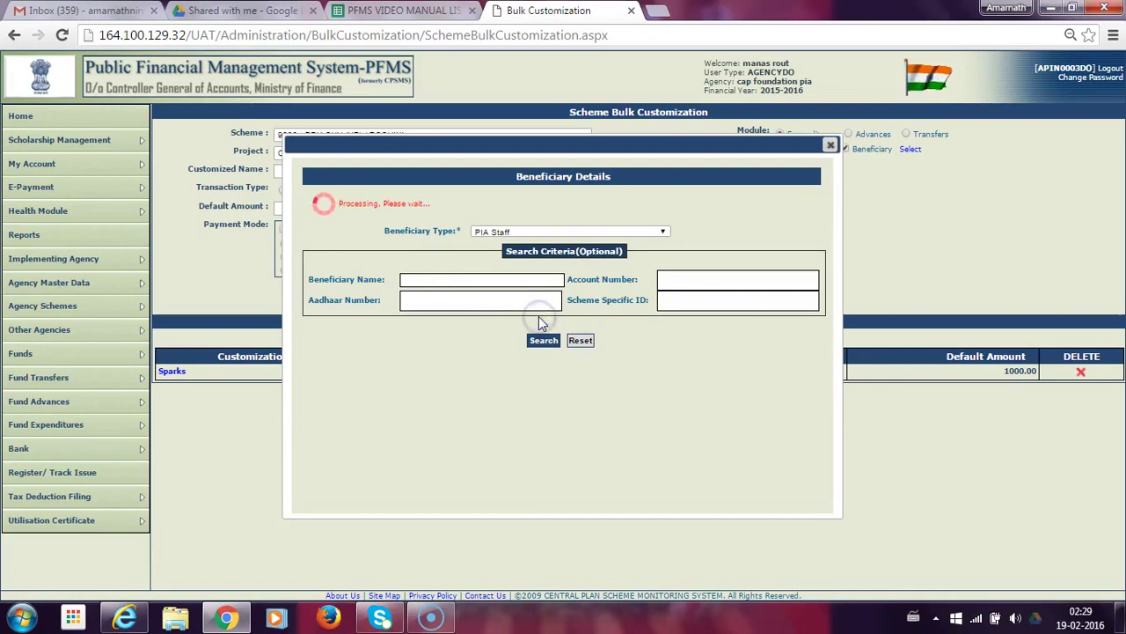
Add the first five listed PIA staff beneficiaries to the customization and confirm the selection.
{"action": "left_click_drag", "start_coordinate": [830, 348], "coordinate": [839, 443]}
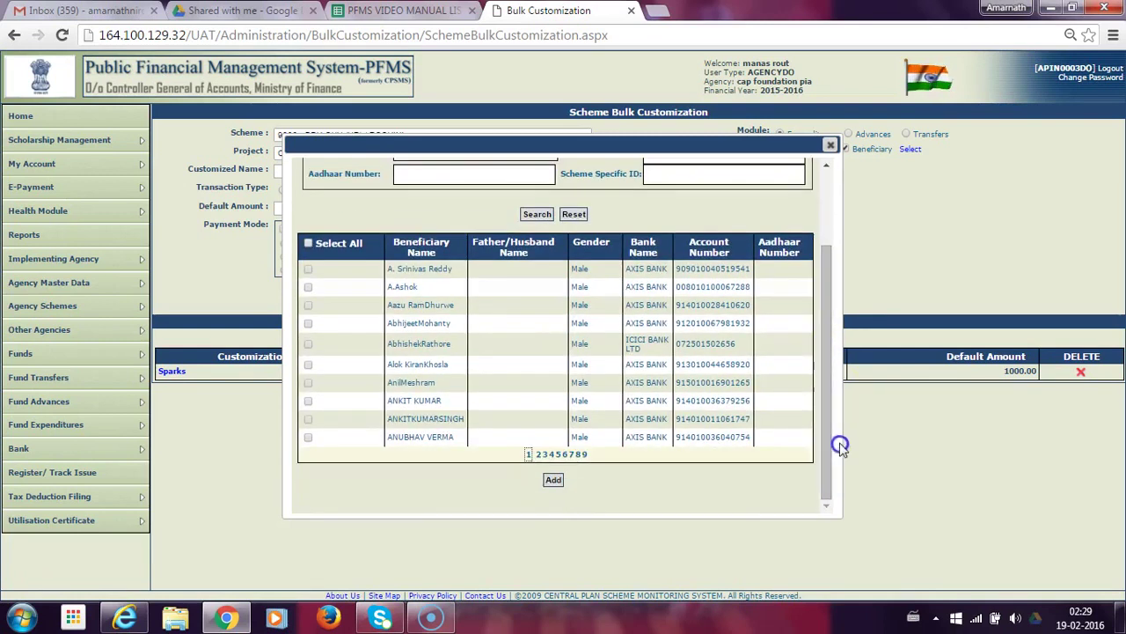
{"action": "left_click", "coordinate": [308, 269]}
{"action": "left_click", "coordinate": [308, 286]}
{"action": "left_click", "coordinate": [308, 305]}
{"action": "left_click", "coordinate": [308, 323]}
{"action": "left_click", "coordinate": [308, 343]}
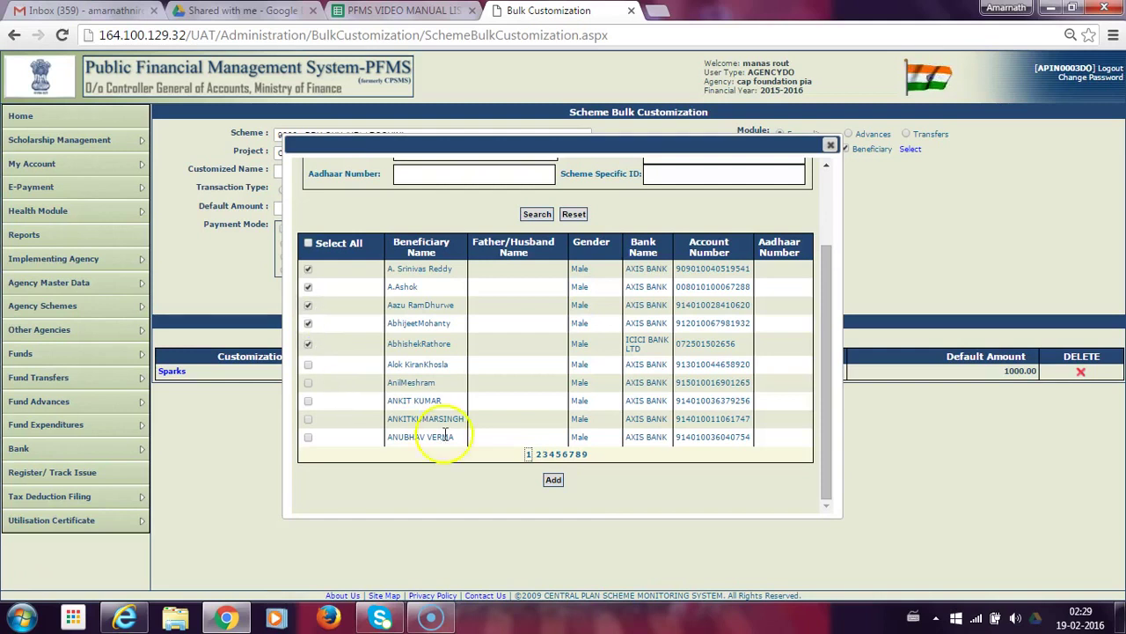
{"action": "left_click", "coordinate": [552, 479]}
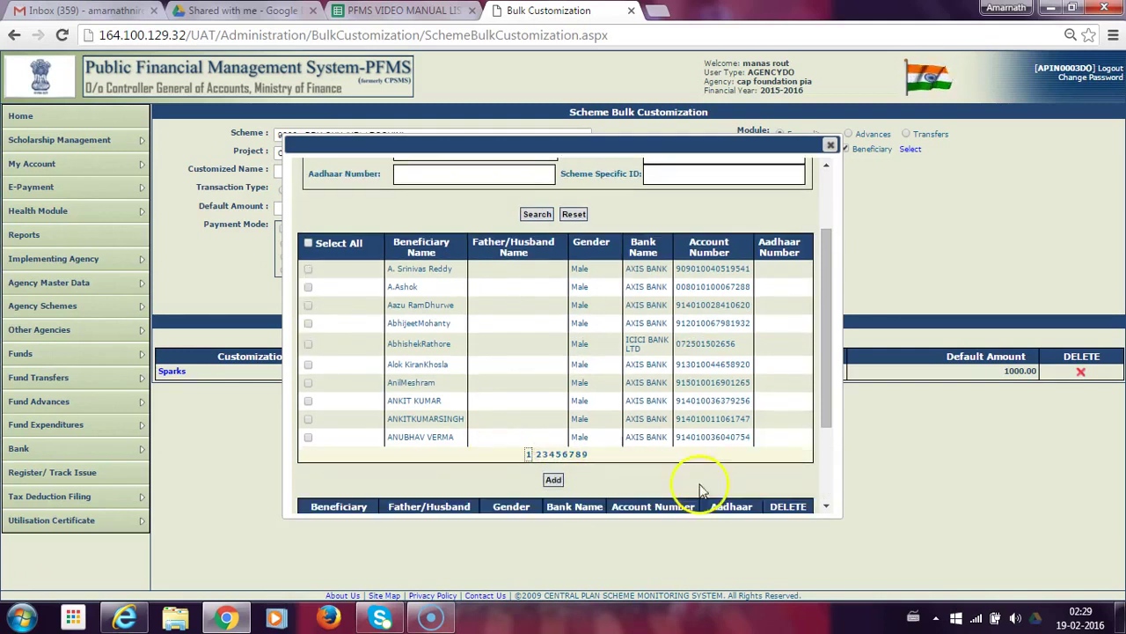
{"action": "left_click_drag", "start_coordinate": [825, 344], "coordinate": [830, 438]}
{"action": "left_click", "coordinate": [554, 501]}
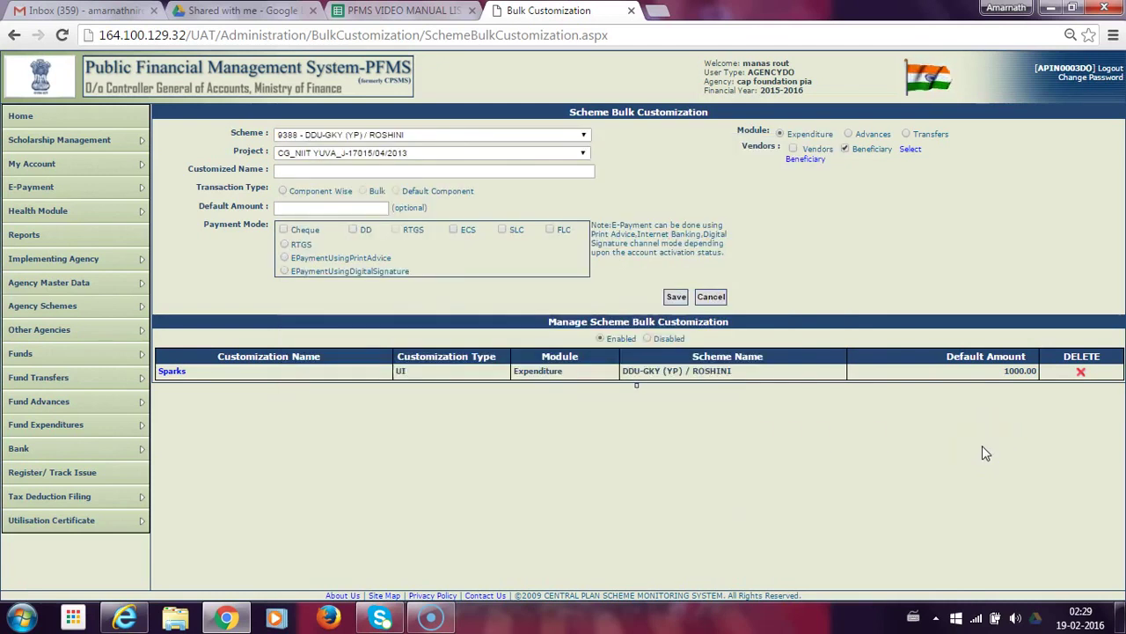
Name the customization "Payment for Jan-15" and make it Component Wise with the [A4]Food and To & Fro Charges component.
{"action": "left_click", "coordinate": [310, 173]}
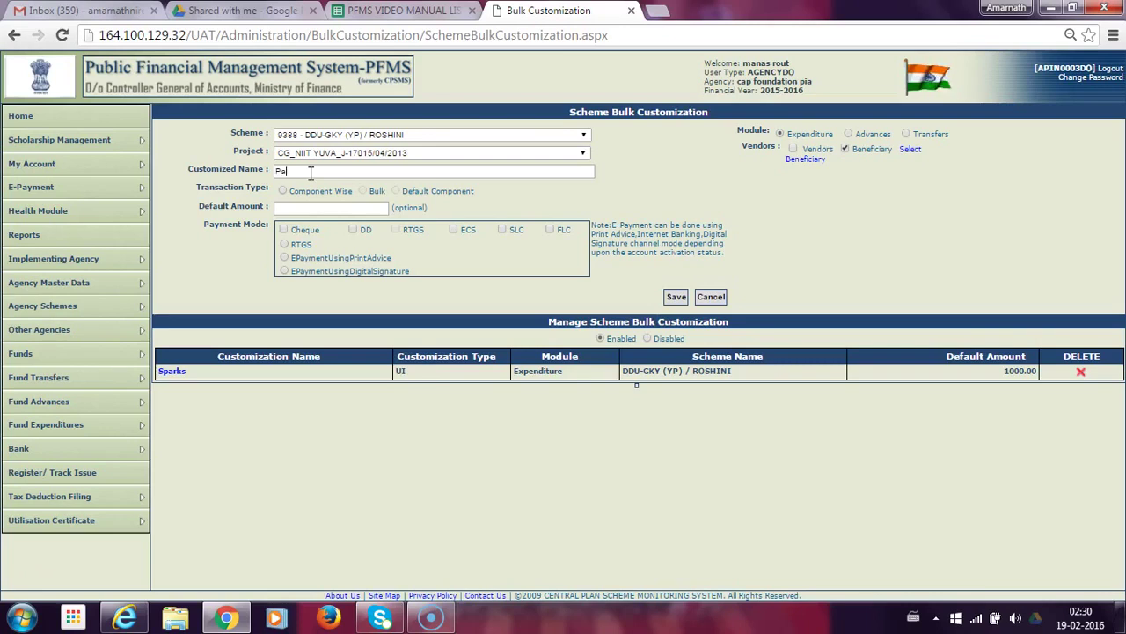
{"action": "type", "text": "Payment for"}
{"action": "left_click", "coordinate": [307, 207]}
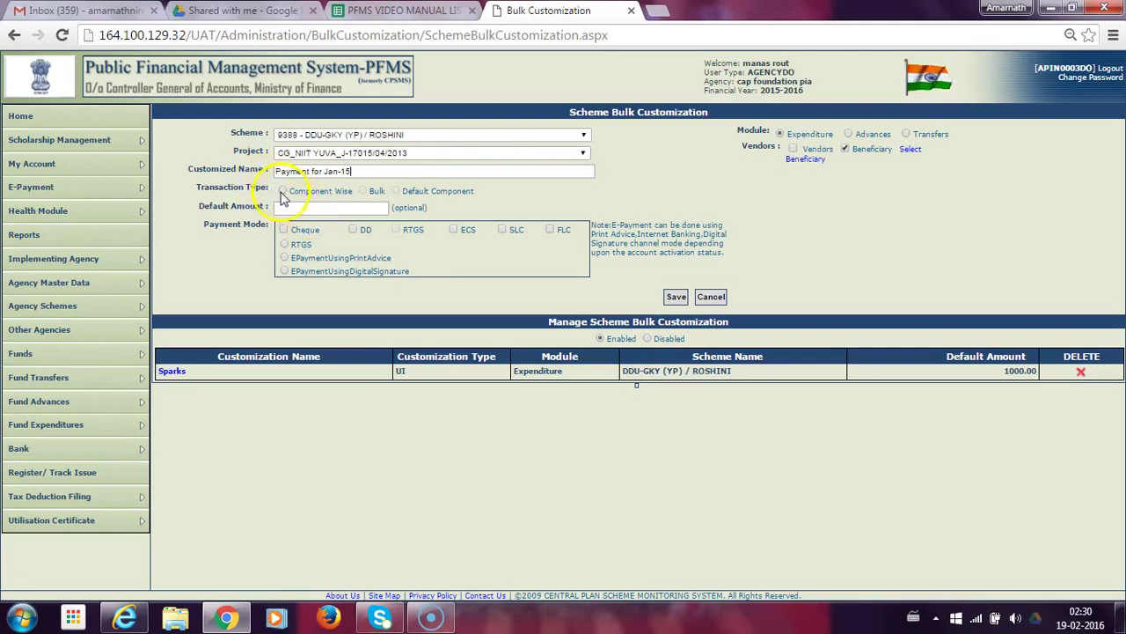
{"action": "left_click", "coordinate": [282, 191]}
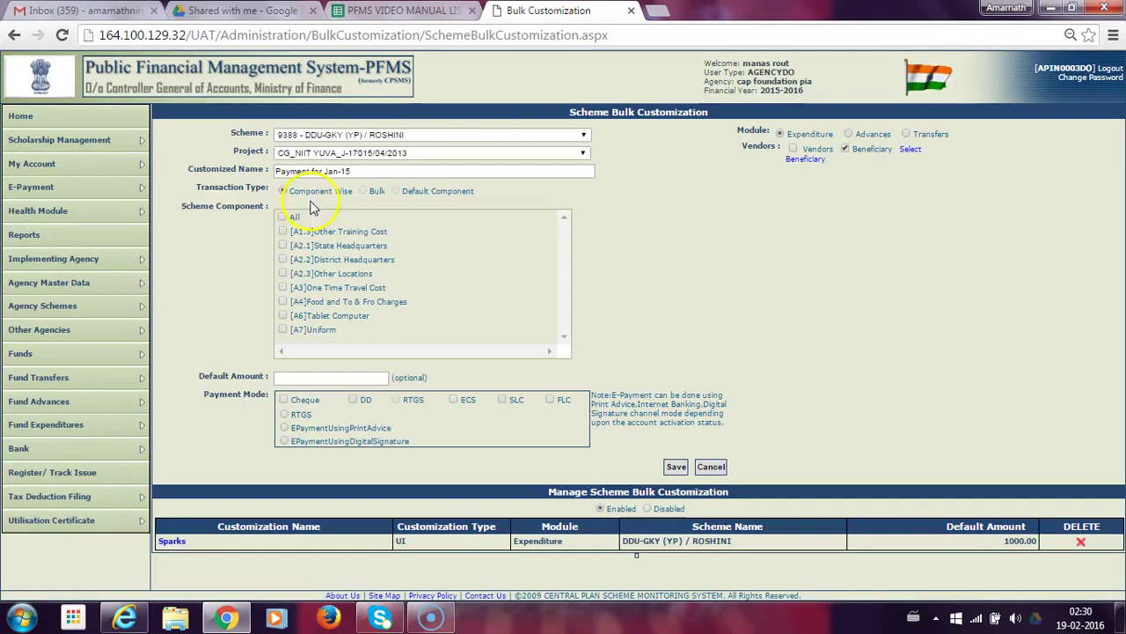
{"action": "left_click", "coordinate": [282, 232]}
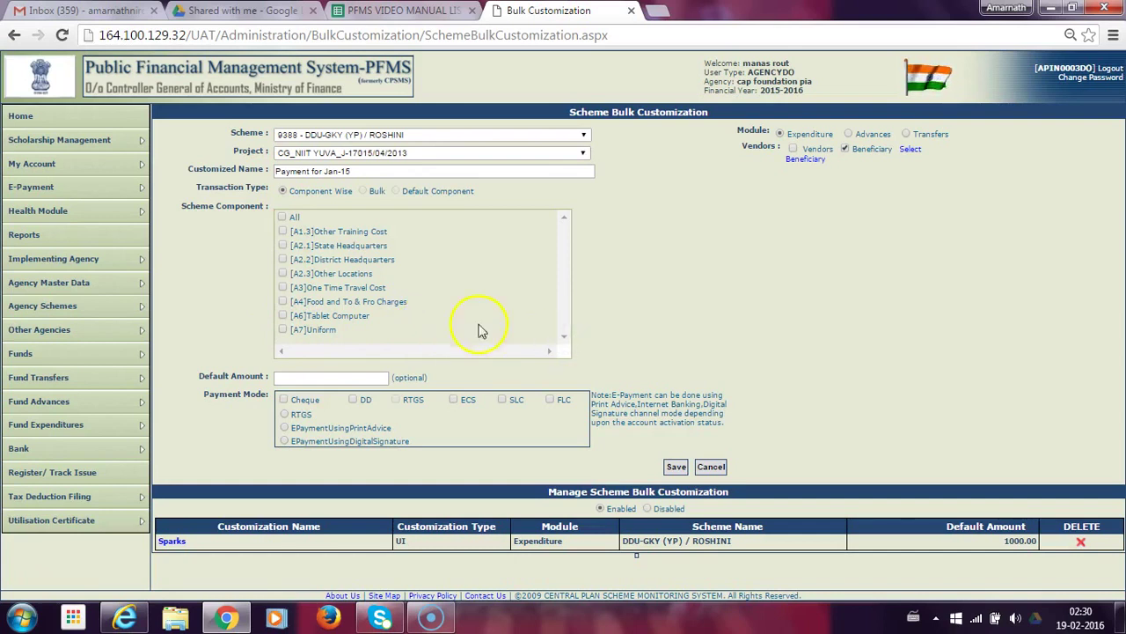
{"action": "left_click", "coordinate": [283, 302]}
Set the default amount to 5000 and the payment mode to EPaymentUsingPrintAdvice, and save the customization.
{"action": "left_click", "coordinate": [336, 379]}
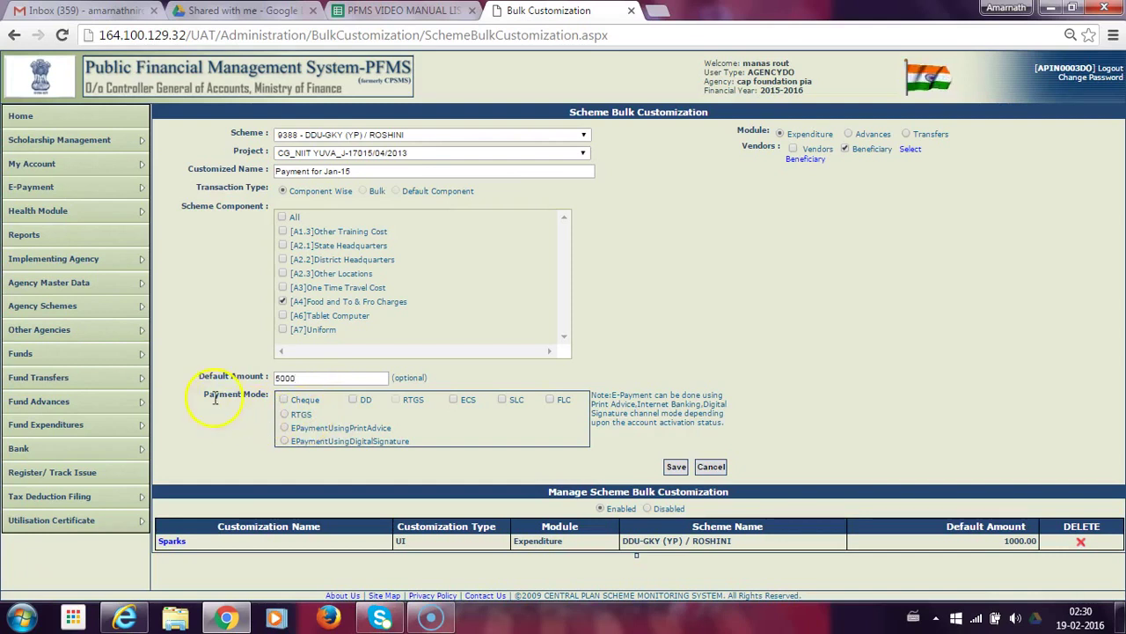
{"action": "left_click", "coordinate": [284, 429]}
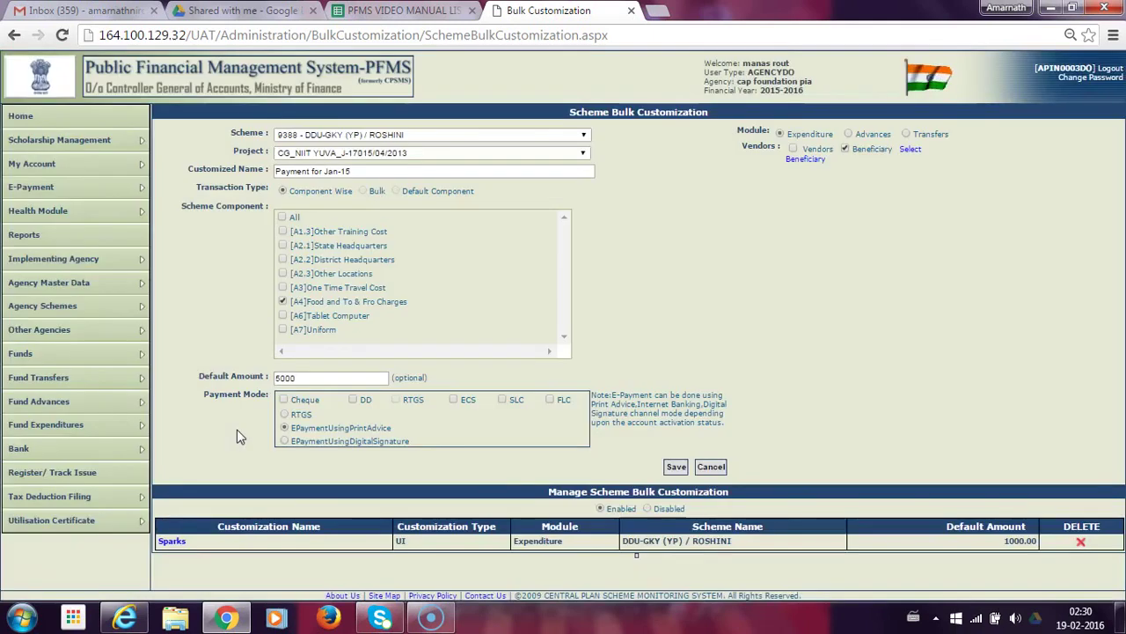
{"action": "left_click", "coordinate": [673, 467]}
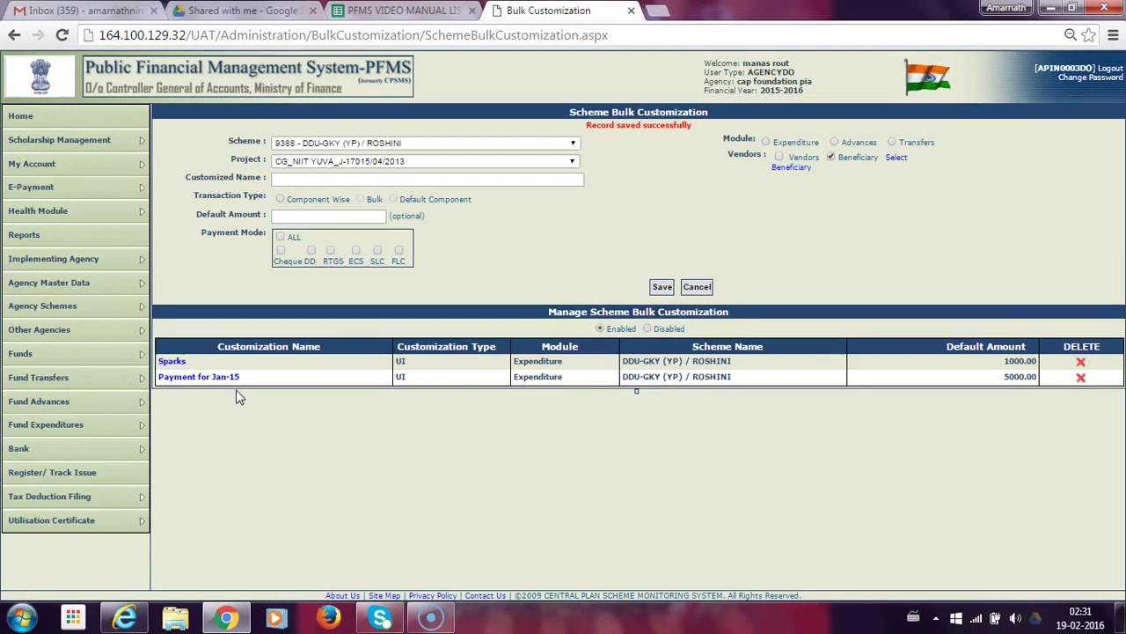
Start a new expenditure entry from the "Payment for Jan-15" customization and choose the first bank account offered.
{"action": "mouse_move", "coordinate": [38, 425]}
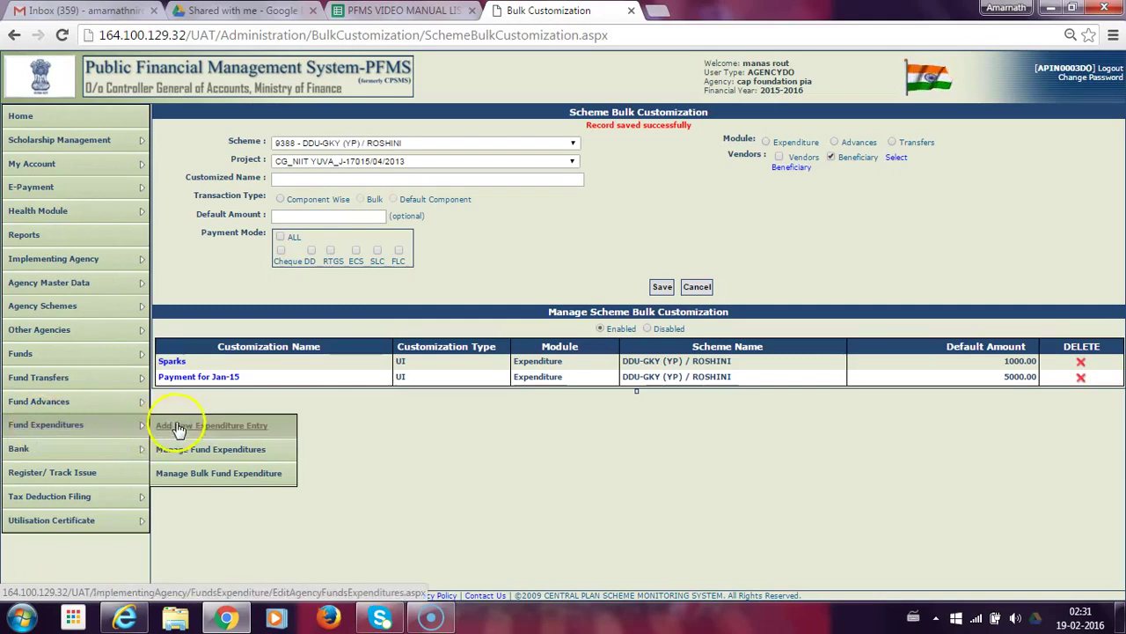
{"action": "left_click", "coordinate": [176, 424]}
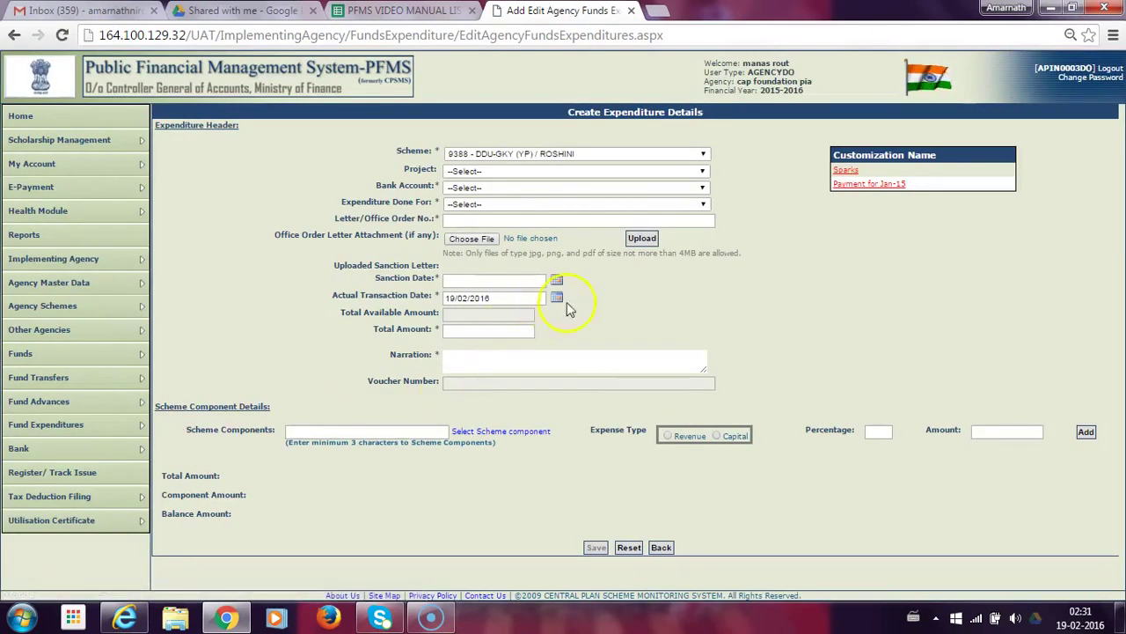
{"action": "left_click", "coordinate": [866, 184]}
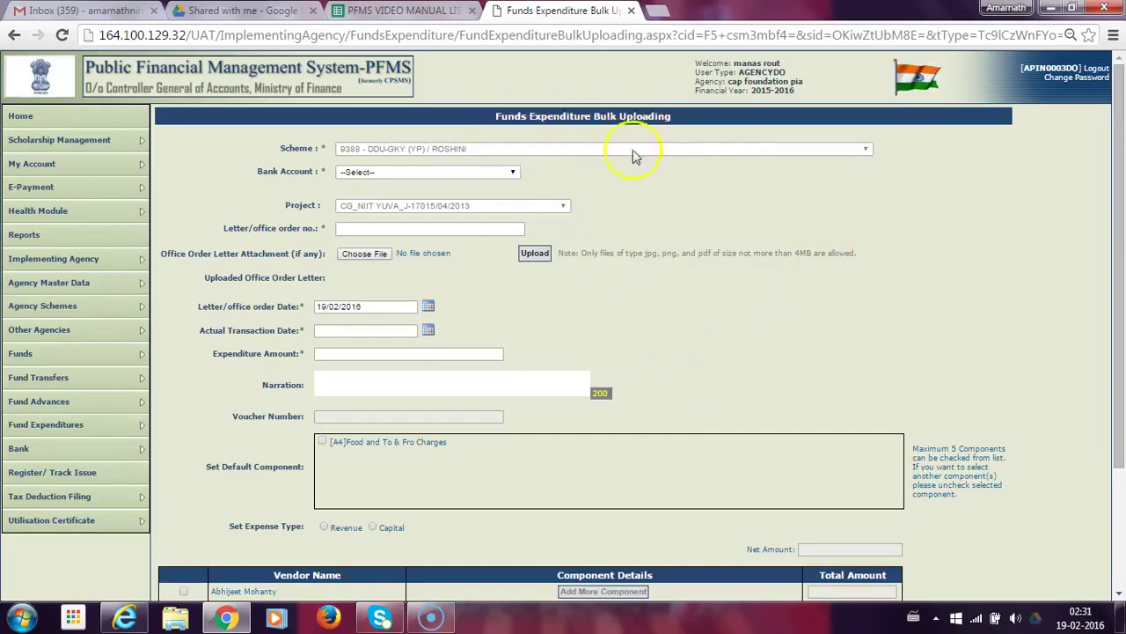
{"action": "left_click", "coordinate": [427, 172]}
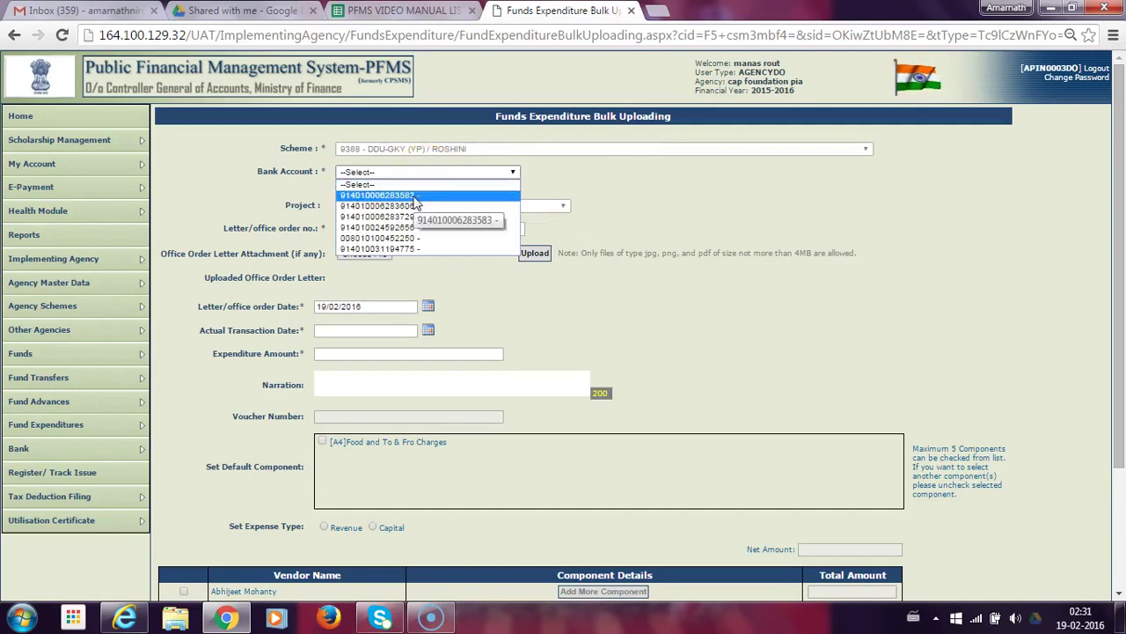
{"action": "left_click", "coordinate": [411, 195]}
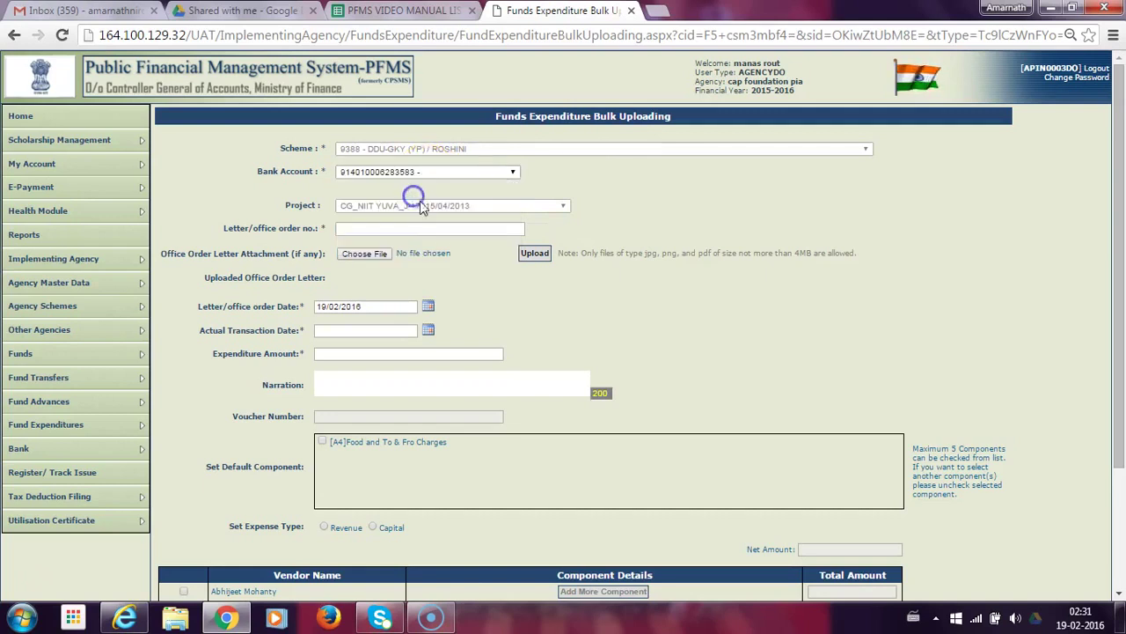
{"action": "left_click", "coordinate": [594, 324]}
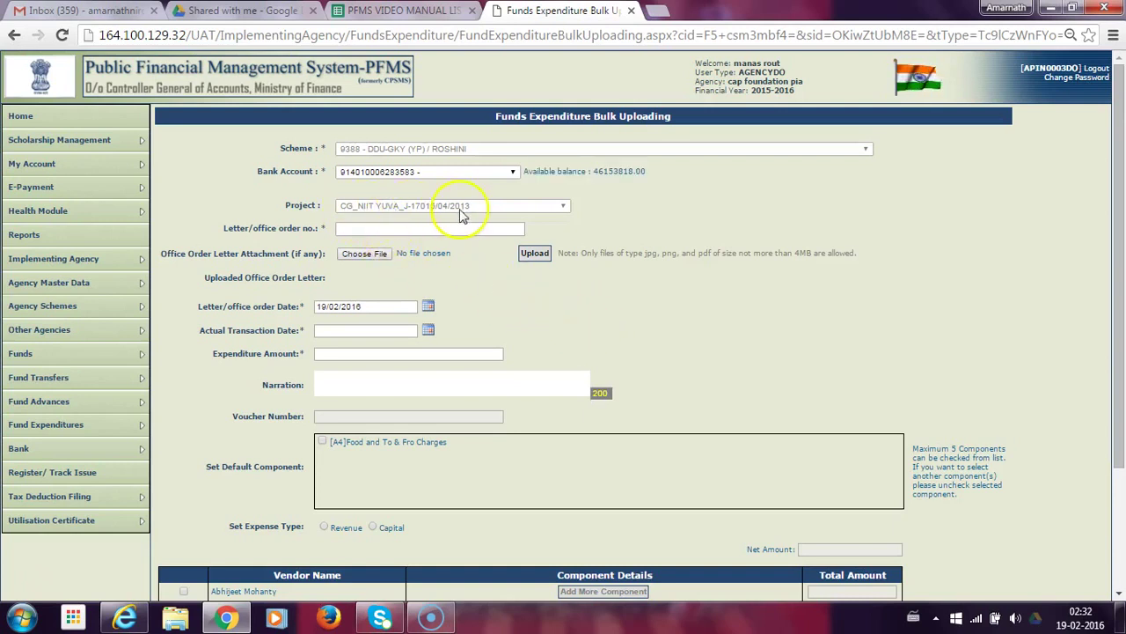
Enter "Month Jan 15" as the letter/office order number and set the actual transaction date to 19/02/2016.
{"action": "left_click", "coordinate": [387, 231]}
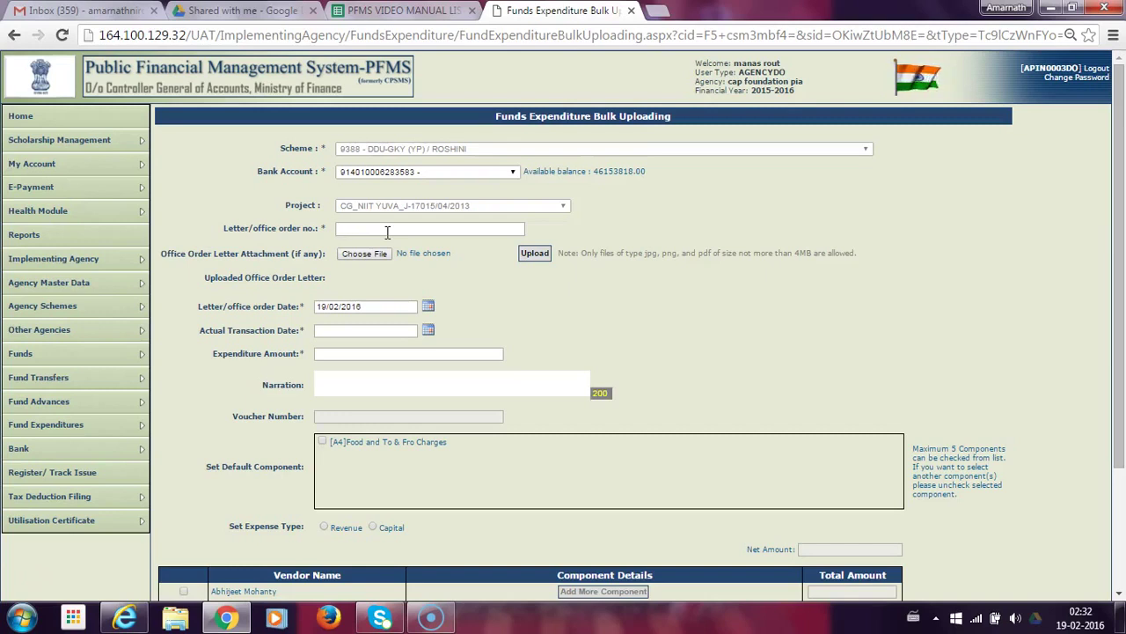
{"action": "type", "text": "Month Jan 1"}
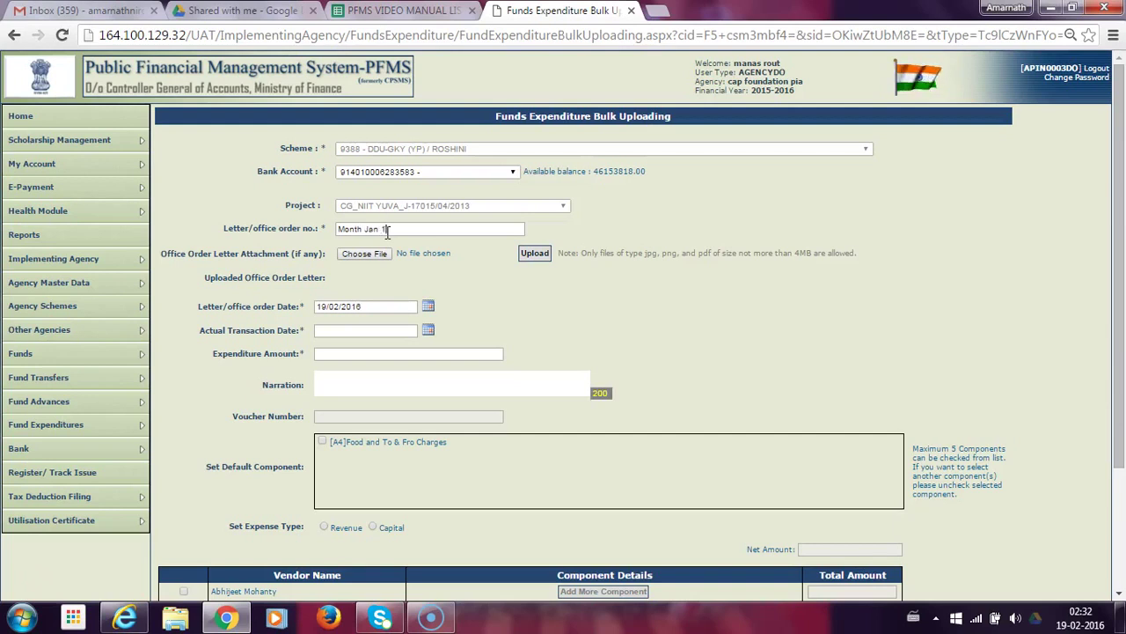
{"action": "type", "text": "5"}
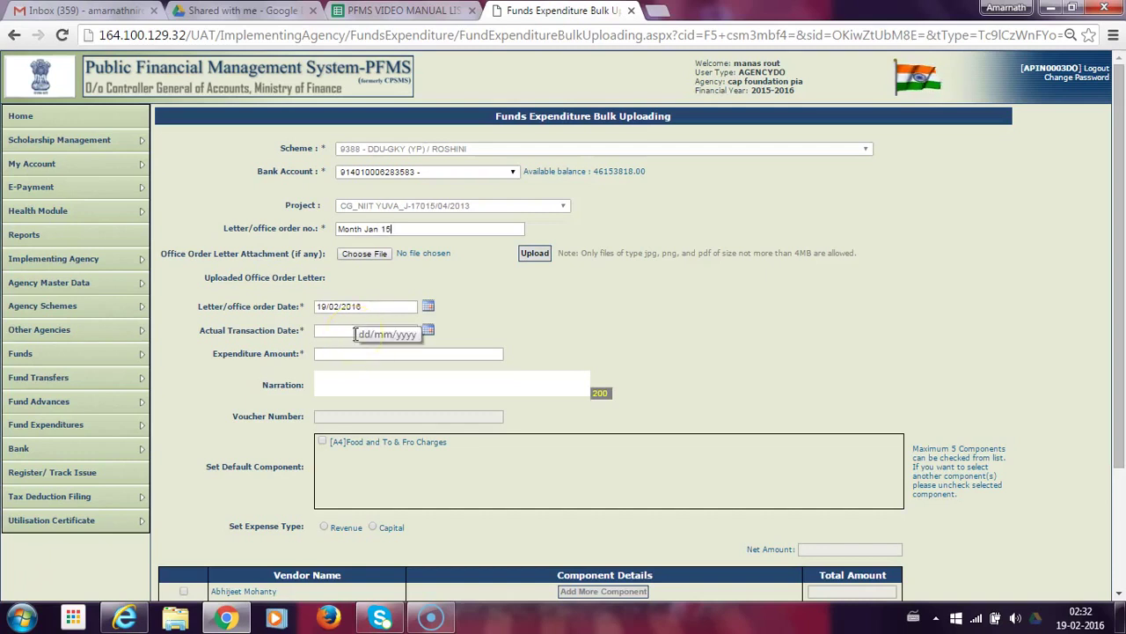
{"action": "left_click", "coordinate": [427, 331]}
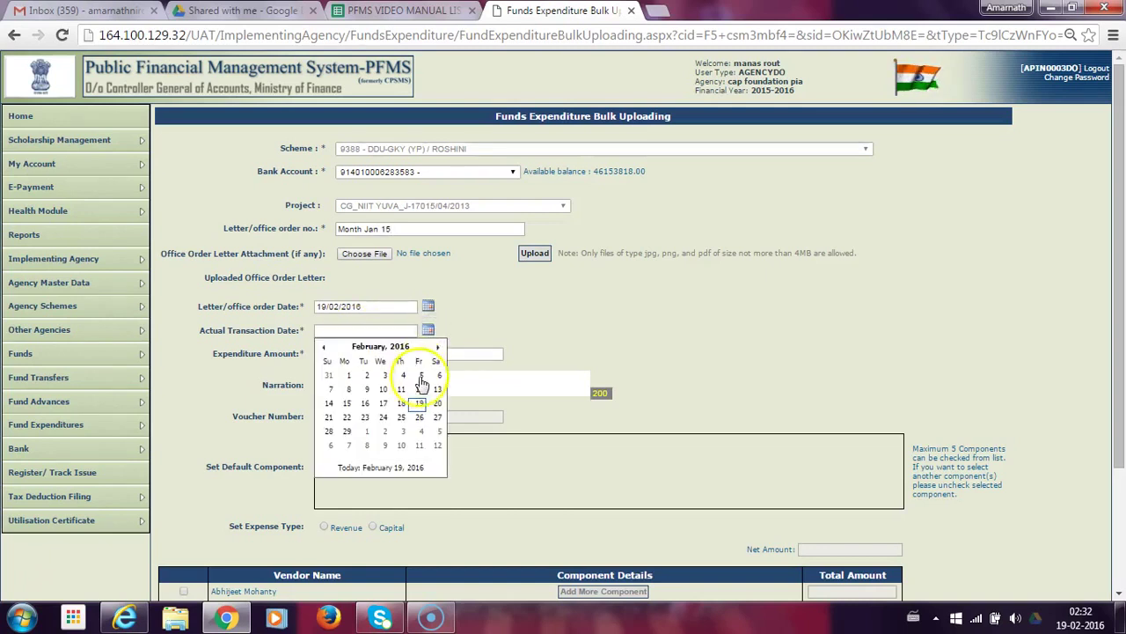
{"action": "left_click", "coordinate": [418, 405]}
Set the expenditure amount to 5000 and enter the narration "Amount for To and Fro paid to PIA staff".
{"action": "left_click", "coordinate": [350, 356]}
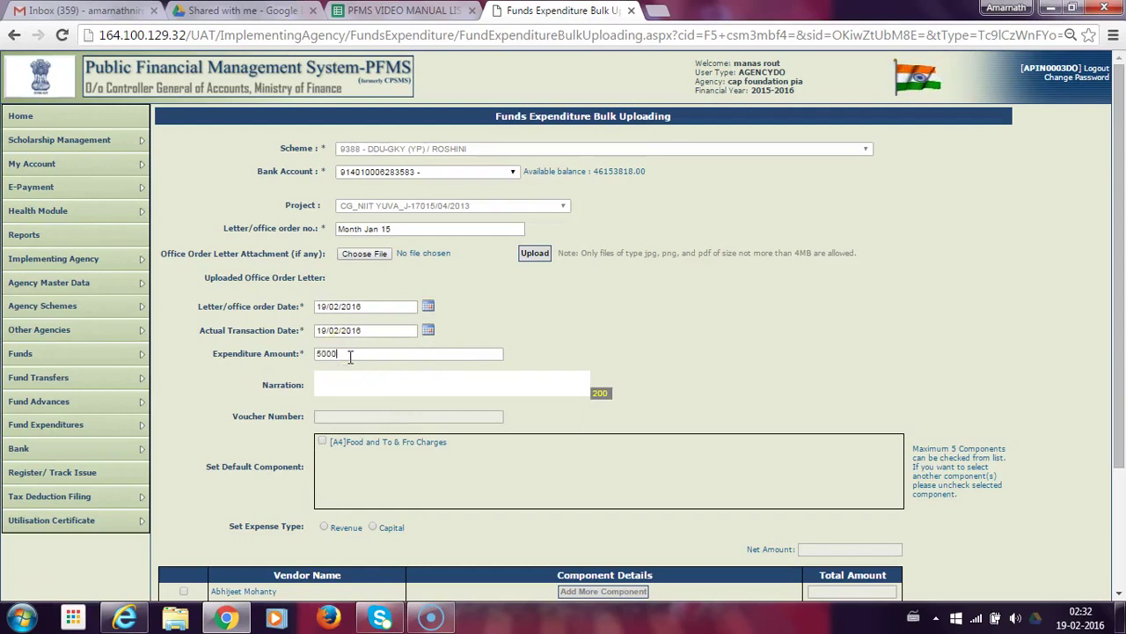
{"action": "left_click", "coordinate": [357, 383]}
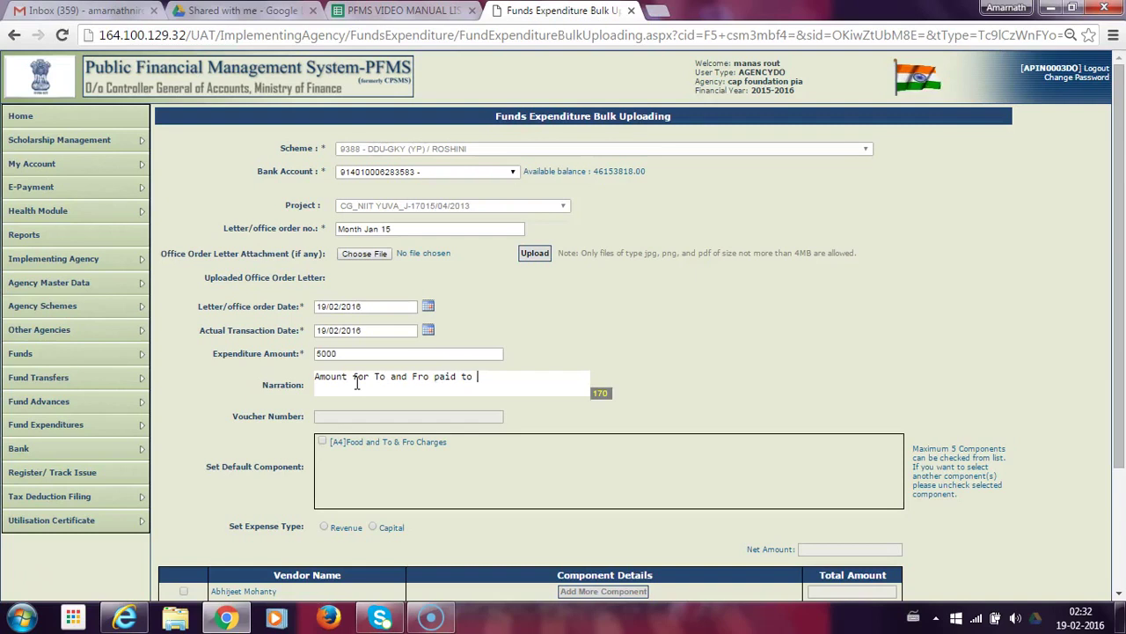
{"action": "type", "text": "paid to PIA staff"}
{"action": "scroll", "coordinate": [359, 460], "scroll_direction": "down", "scroll_amount": 1}
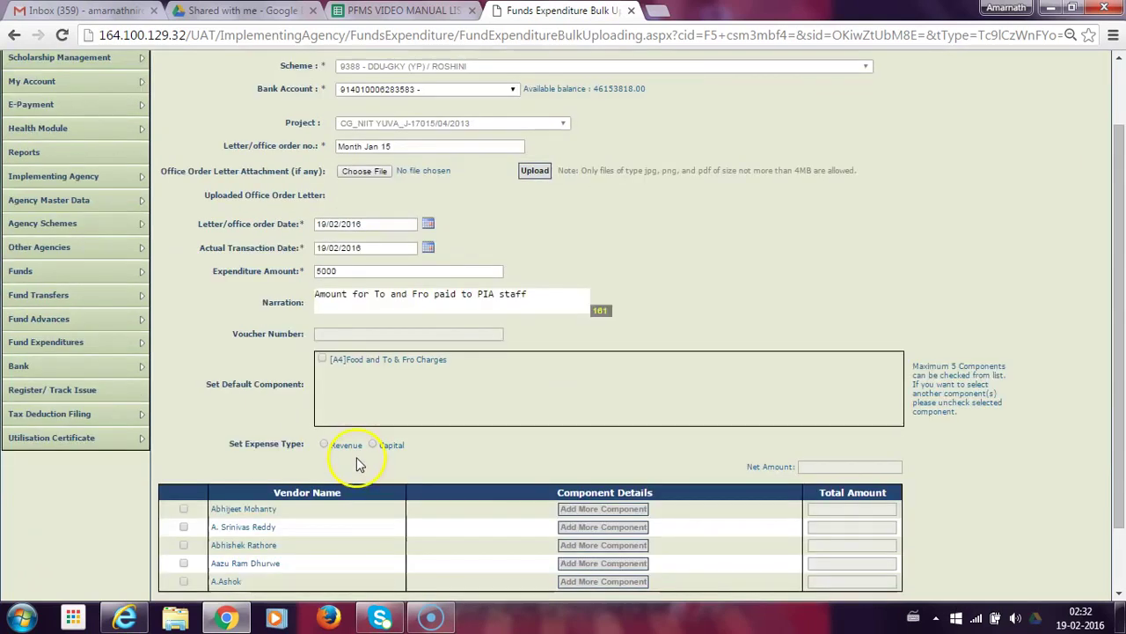
Set the default component to [A4]Food and To & Fro Charges and the expense type to Revenue.
{"action": "left_click", "coordinate": [322, 359]}
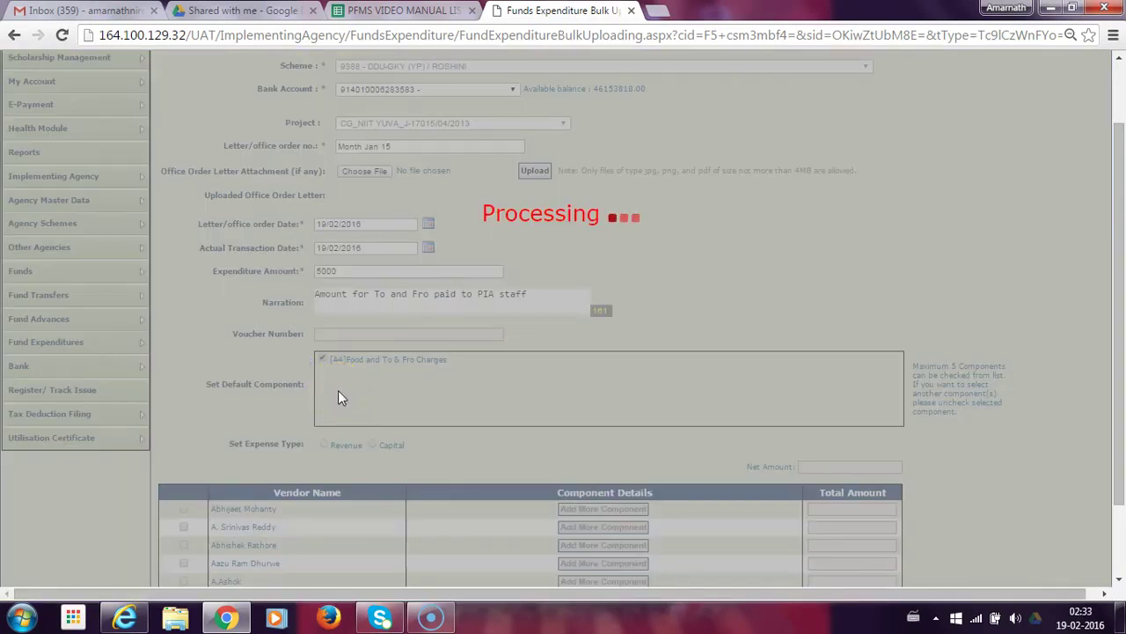
{"action": "scroll", "coordinate": [376, 412], "scroll_direction": "down", "scroll_amount": 1}
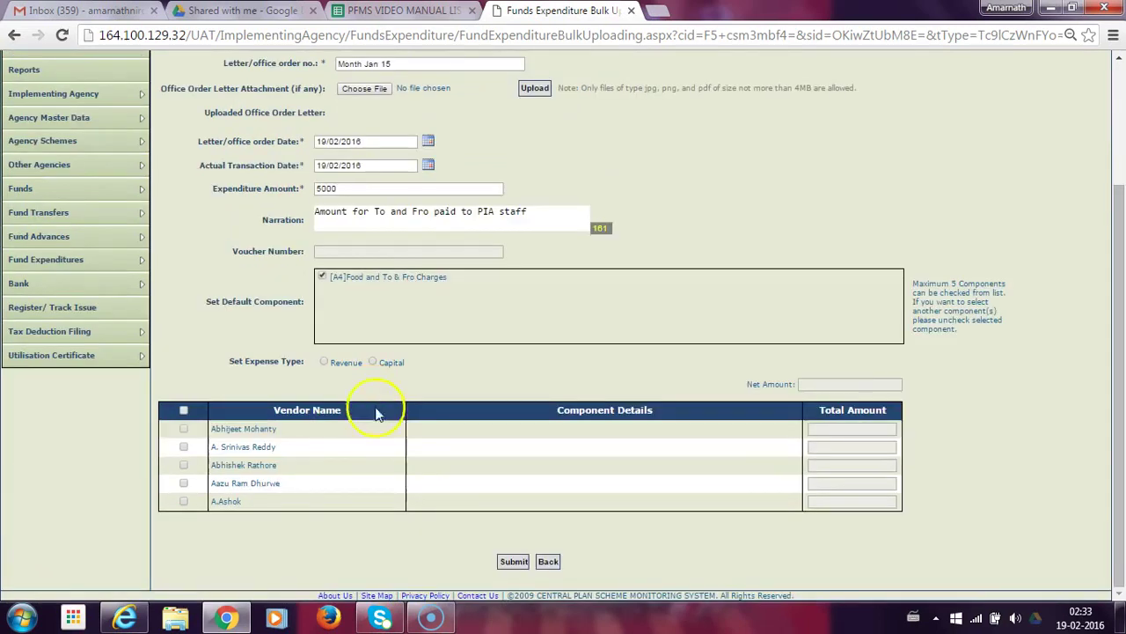
{"action": "left_click", "coordinate": [324, 365]}
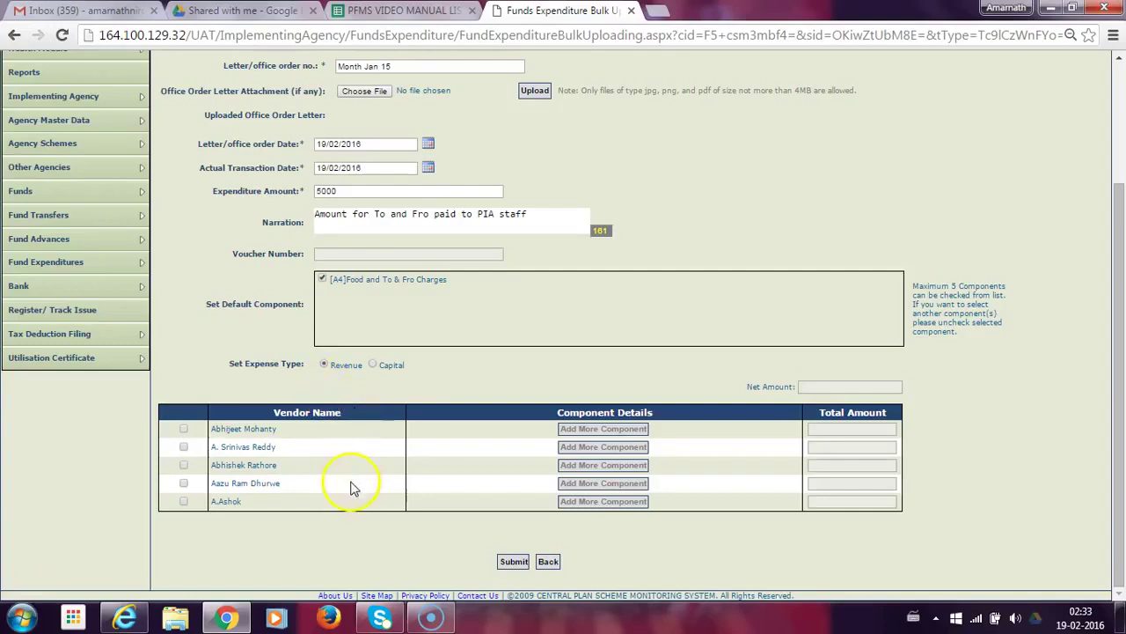
Include the first vendor in the payment and set that vendor's component amount to 1000.
{"action": "left_click", "coordinate": [184, 429]}
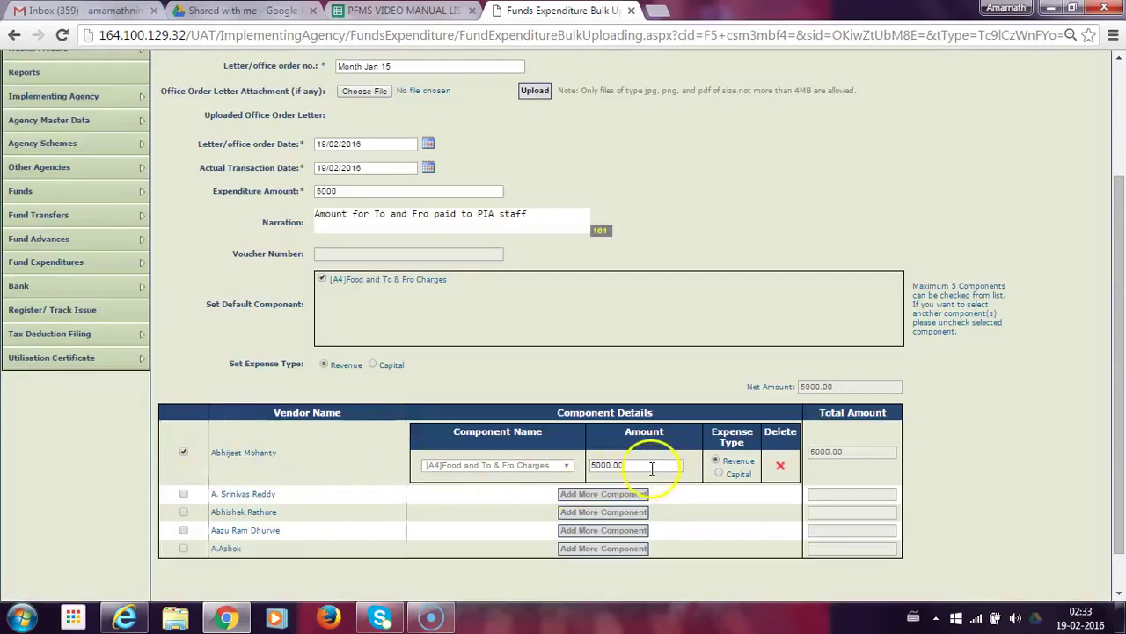
{"action": "left_click", "coordinate": [640, 466]}
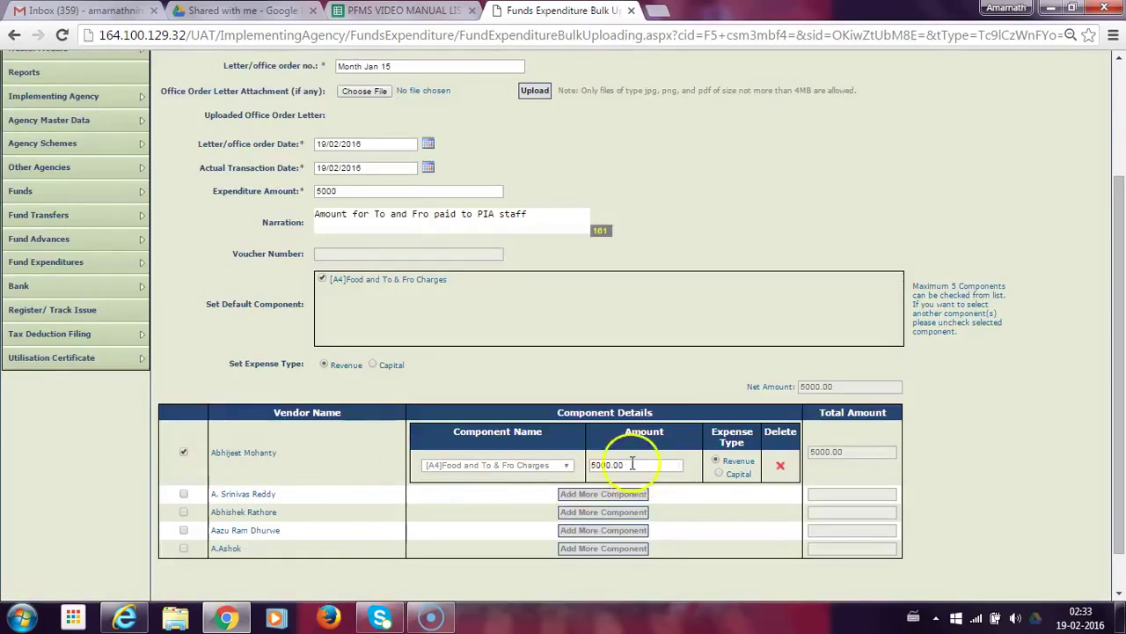
{"action": "key", "text": "BackSpace"}
{"action": "key", "text": "BackSpace"}
{"action": "key", "text": "BackSpace"}
{"action": "key", "text": "BackSpace"}
{"action": "key", "text": "BackSpace"}
{"action": "key", "text": "BackSpace"}
{"action": "type", "text": "1000"}
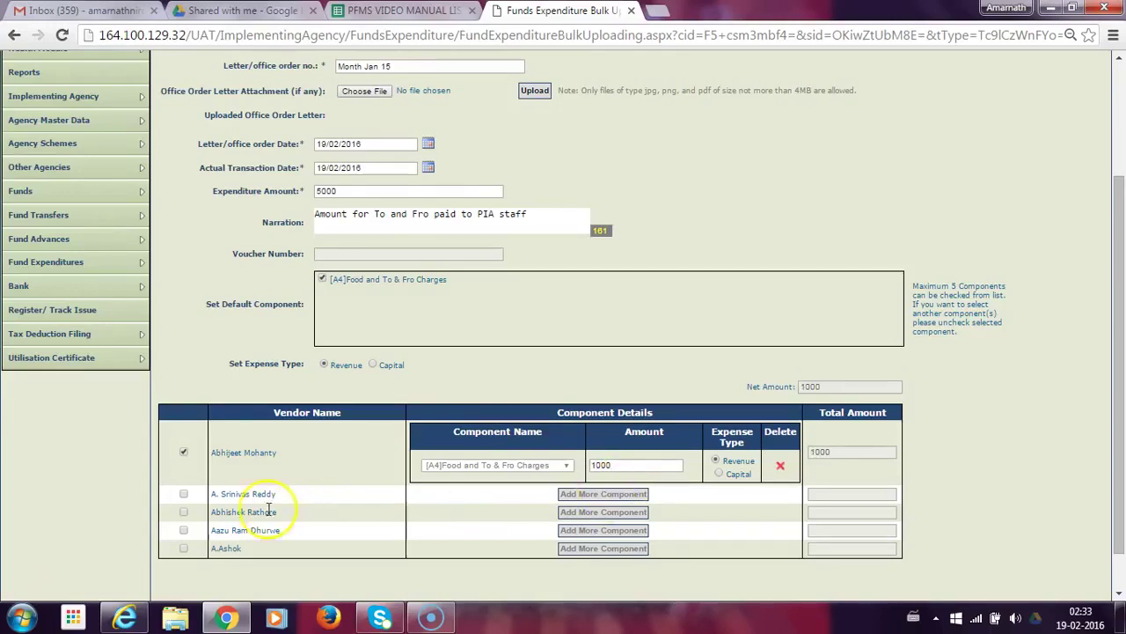
Include the second vendor and set its Food and To & Fro Charges amount to 1000.
{"action": "left_click", "coordinate": [183, 494]}
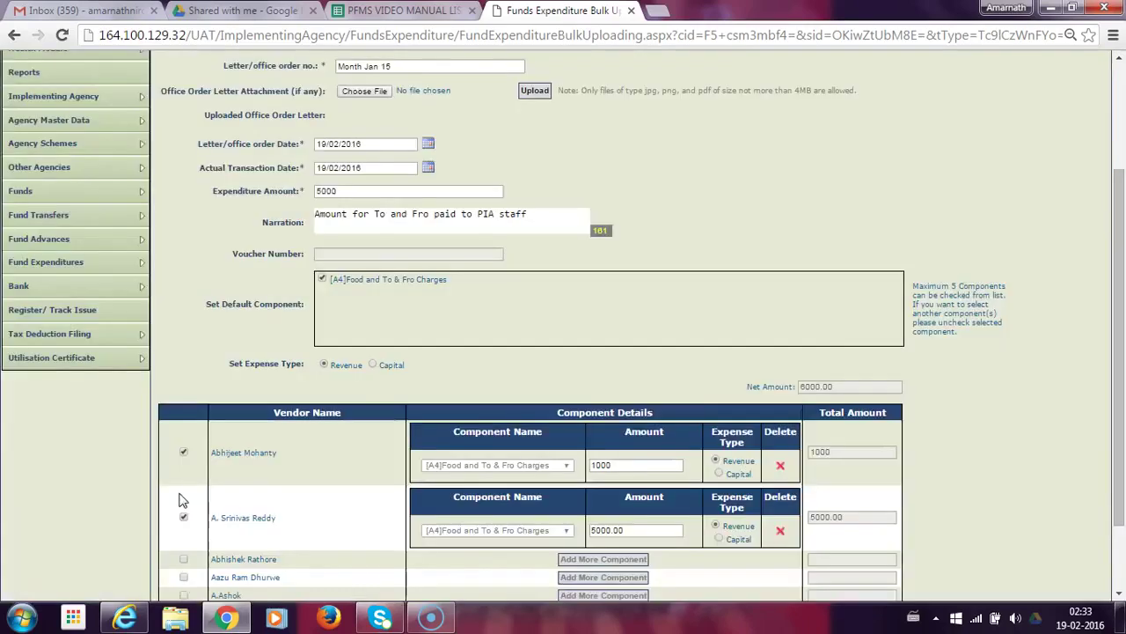
{"action": "scroll", "coordinate": [678, 364], "scroll_direction": "down", "scroll_amount": 1}
{"action": "left_click", "coordinate": [625, 436]}
{"action": "key", "text": "BackSpace"}
{"action": "type", "text": "1000"}
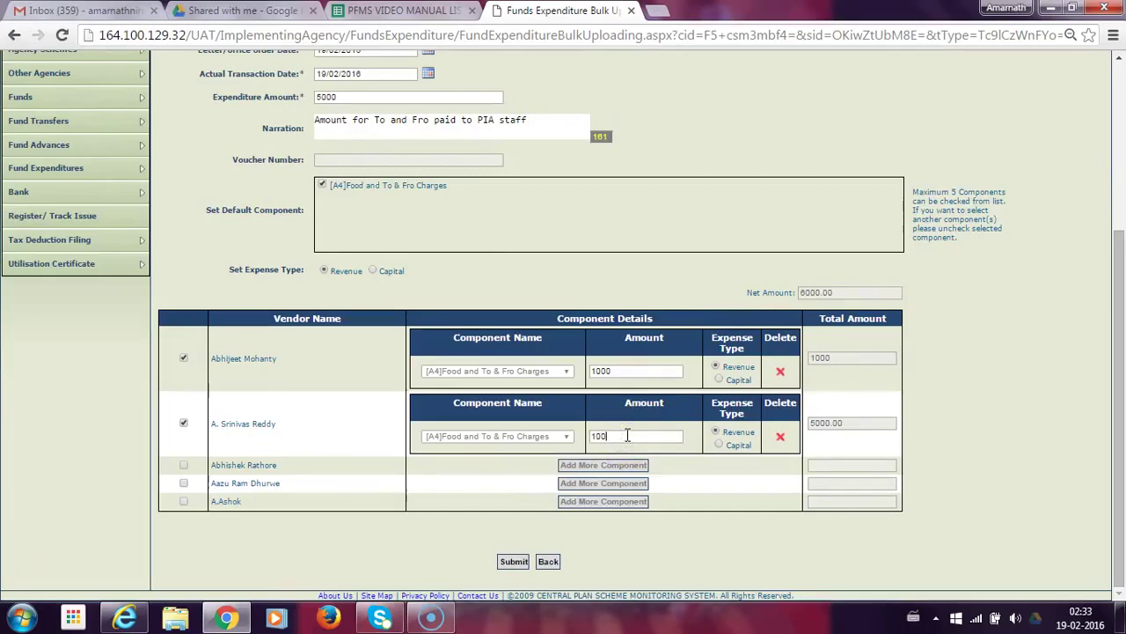
Include the third vendor and set its component amount to 1000.
{"action": "left_click", "coordinate": [183, 466]}
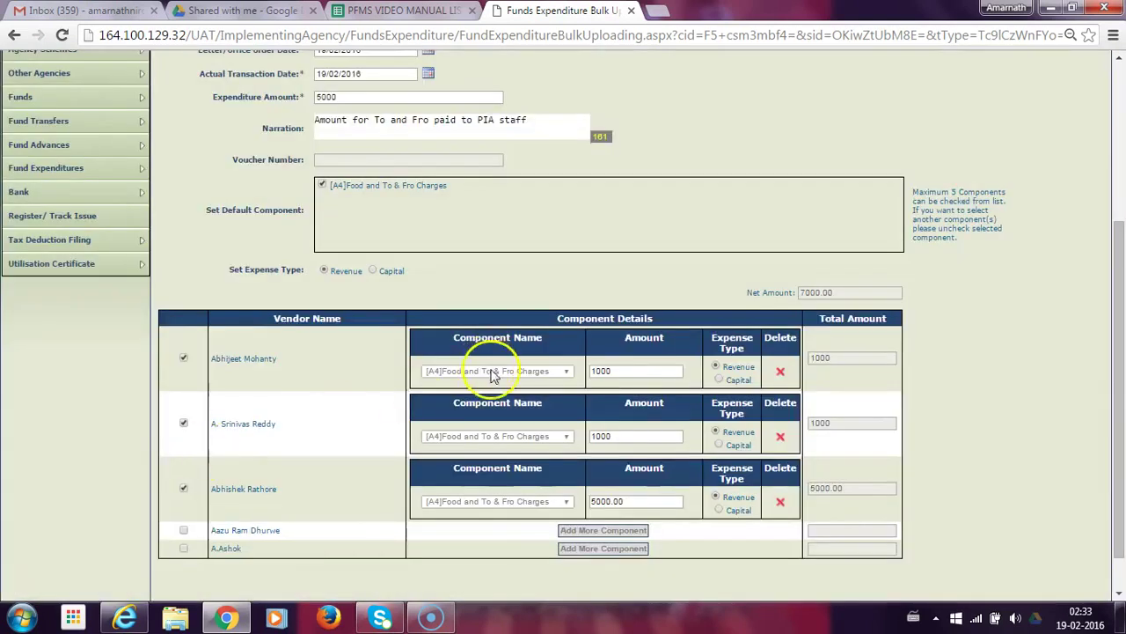
{"action": "scroll", "coordinate": [494, 374], "scroll_direction": "down", "scroll_amount": 1}
{"action": "left_click", "coordinate": [645, 453]}
{"action": "key", "text": "BackSpace"}
{"action": "key", "text": "BackSpace"}
{"action": "key", "text": "BackSpace"}
{"action": "key", "text": "BackSpace"}
{"action": "key", "text": "BackSpace"}
{"action": "key", "text": "BackSpace"}
{"action": "key", "text": "BackSpace"}
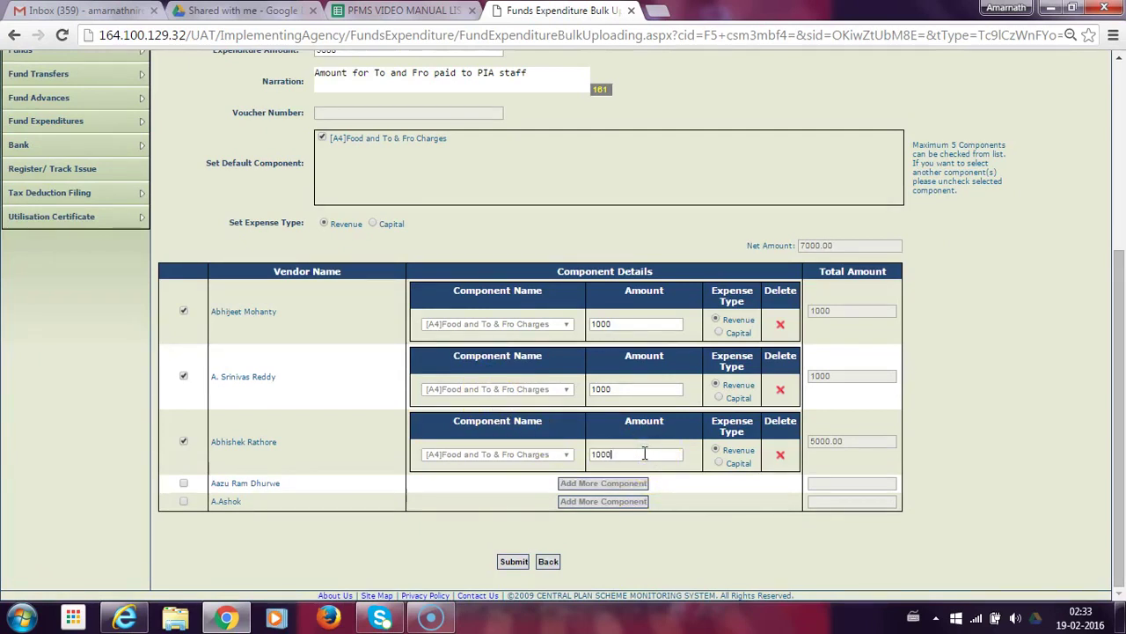
Include the fourth vendor and set its component amount to 1000.
{"action": "left_click", "coordinate": [183, 483]}
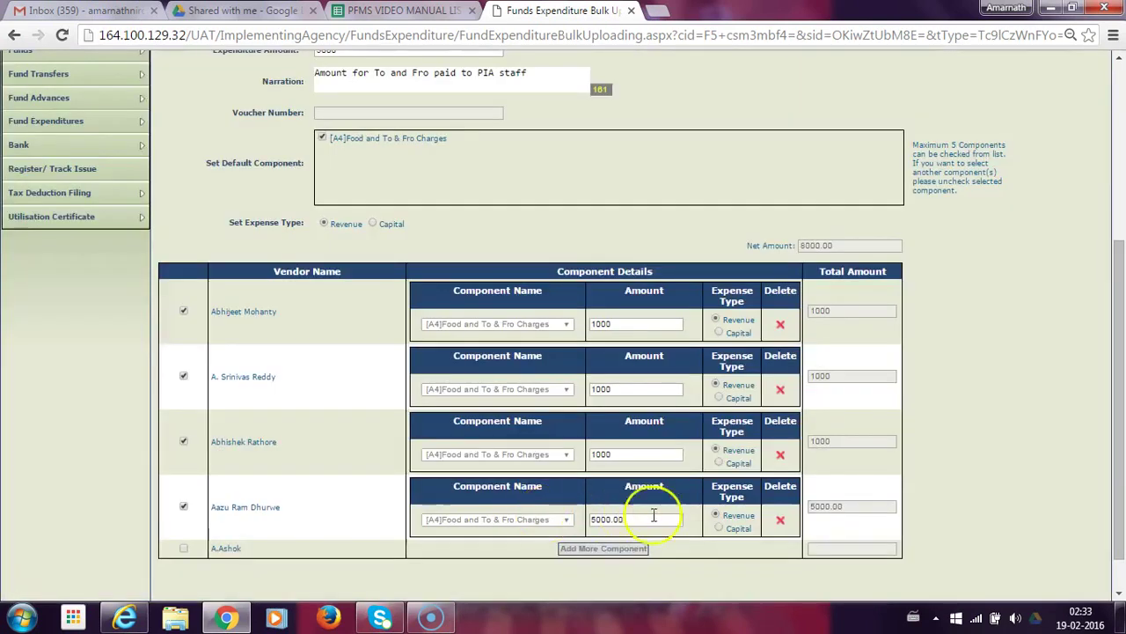
{"action": "left_click", "coordinate": [652, 520]}
{"action": "key", "text": "BackSpace"}
{"action": "key", "text": "BackSpace"}
{"action": "key", "text": "BackSpace"}
{"action": "key", "text": "BackSpace"}
{"action": "key", "text": "BackSpace"}
{"action": "key", "text": "BackSpace"}
{"action": "key", "text": "BackSpace"}
{"action": "scroll", "coordinate": [968, 440], "scroll_direction": "down", "scroll_amount": 1}
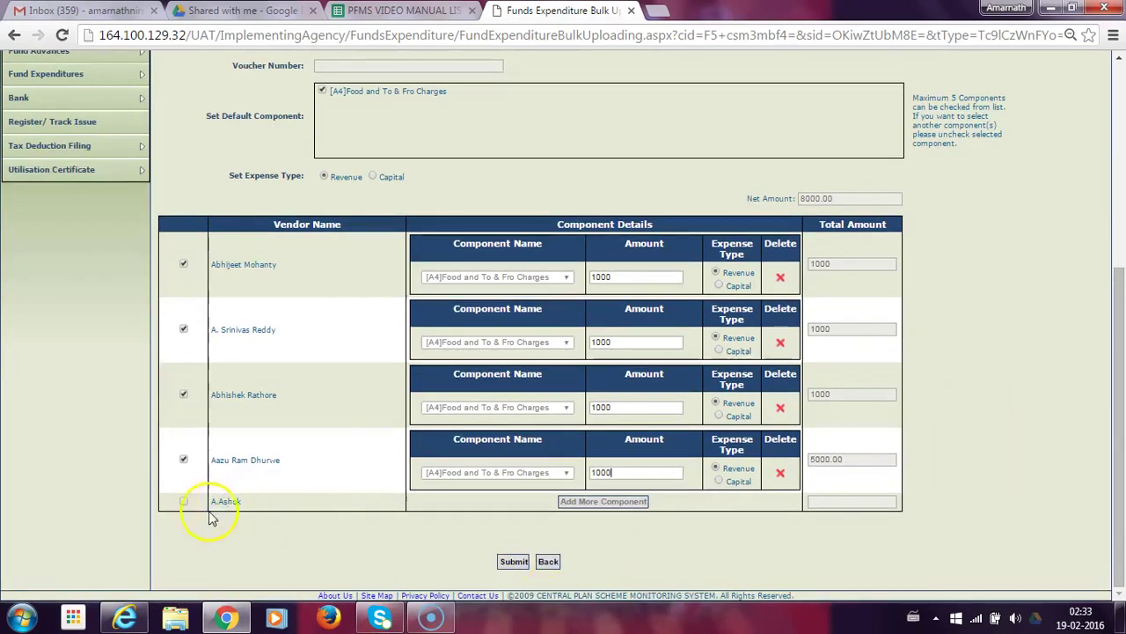
Include the fifth vendor and set its component amount to 1000.
{"action": "left_click", "coordinate": [184, 501]}
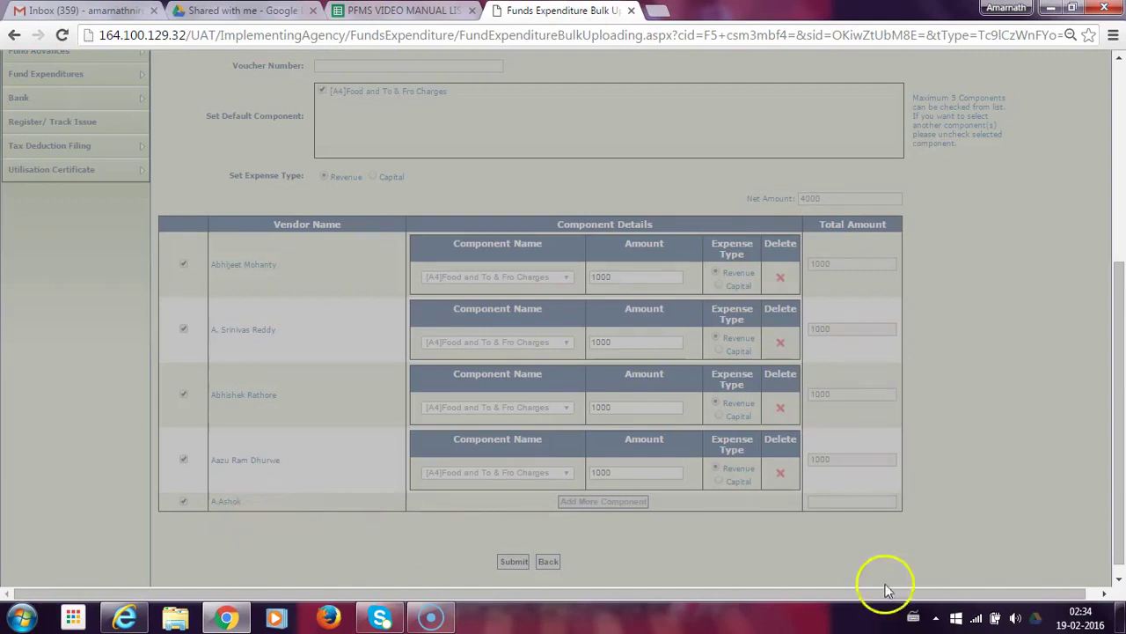
{"action": "scroll", "coordinate": [917, 446], "scroll_direction": "down", "scroll_amount": 1}
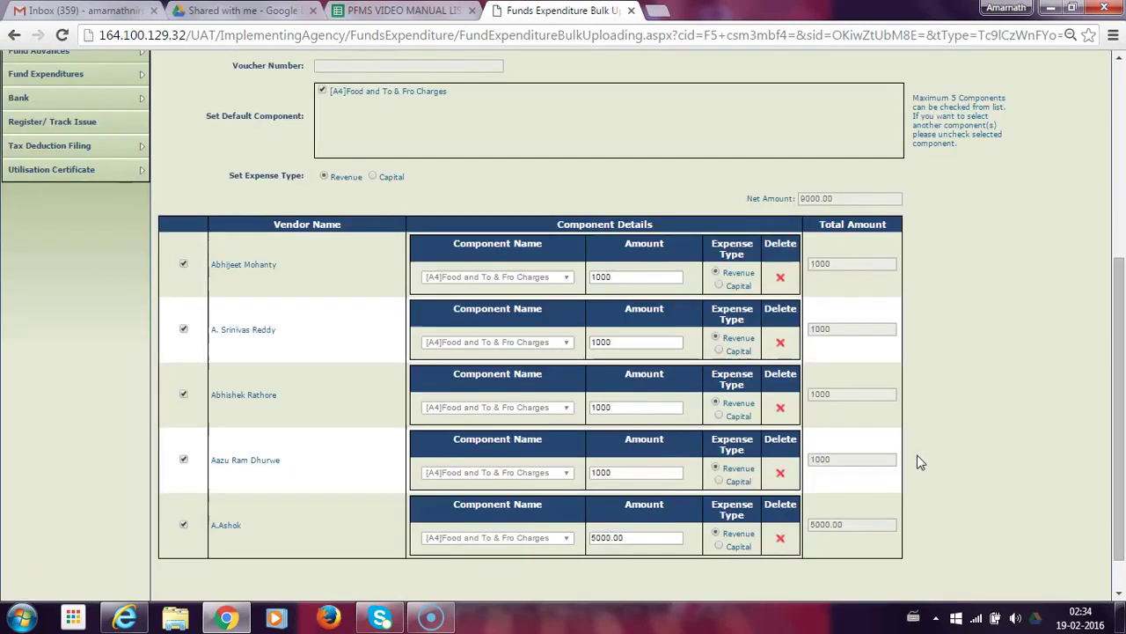
{"action": "scroll", "coordinate": [603, 517], "scroll_direction": "down", "scroll_amount": 1}
{"action": "left_click", "coordinate": [638, 490]}
{"action": "key", "text": "BackSpace"}
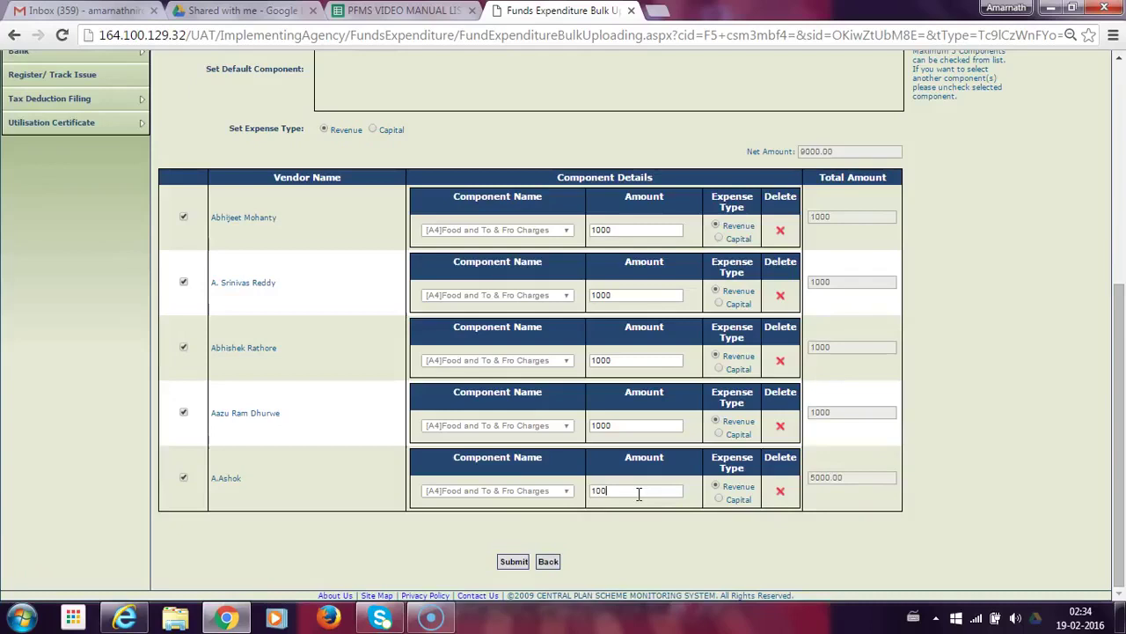
{"action": "left_click", "coordinate": [659, 430]}
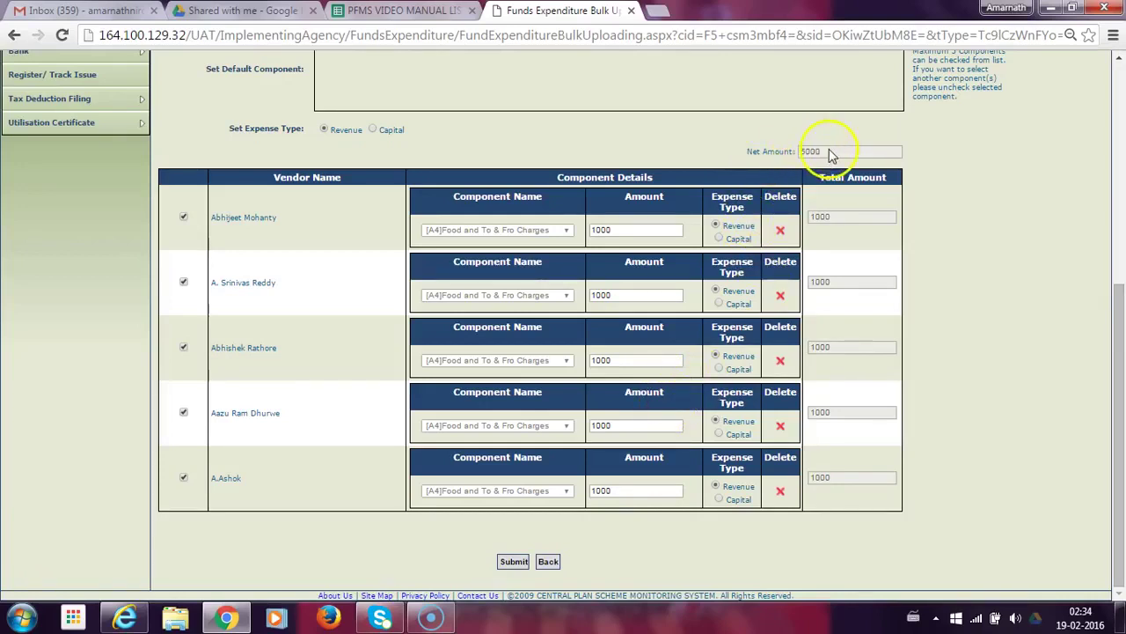
Submit the bulk expenditure, acknowledge the voucher number and proceed to the payee details.
{"action": "left_click", "coordinate": [513, 562]}
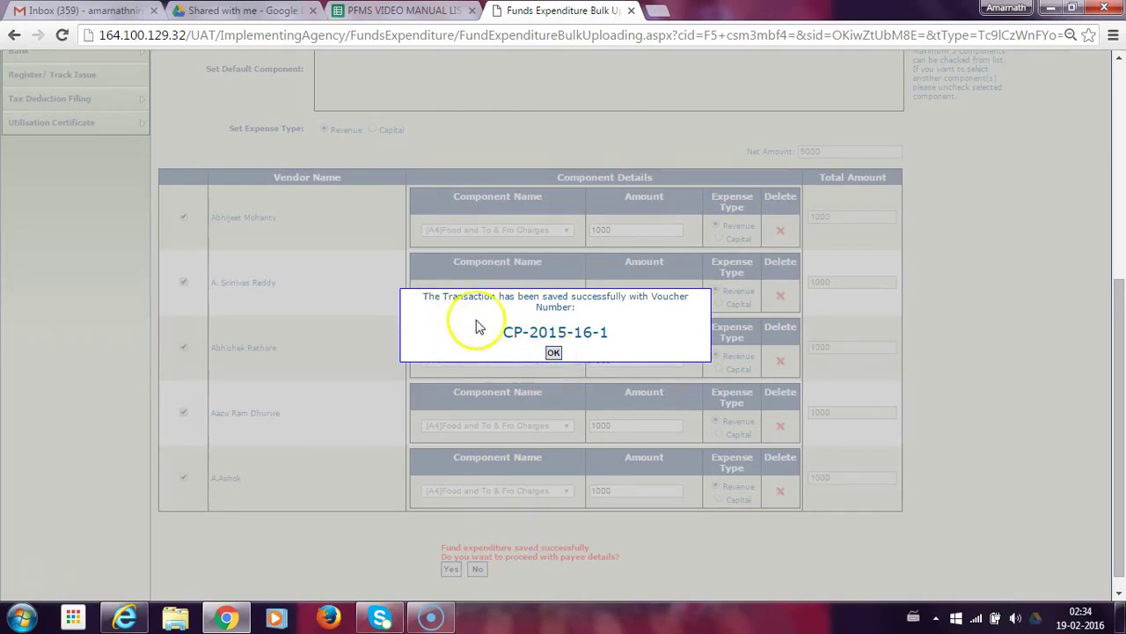
{"action": "left_click", "coordinate": [552, 352]}
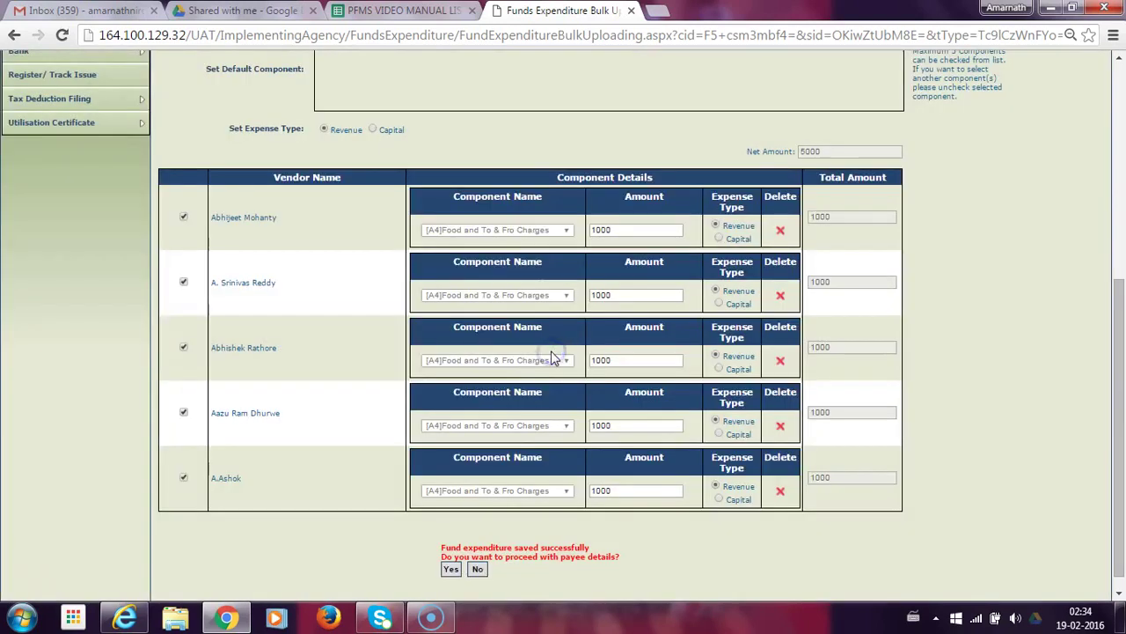
{"action": "left_click", "coordinate": [450, 570]}
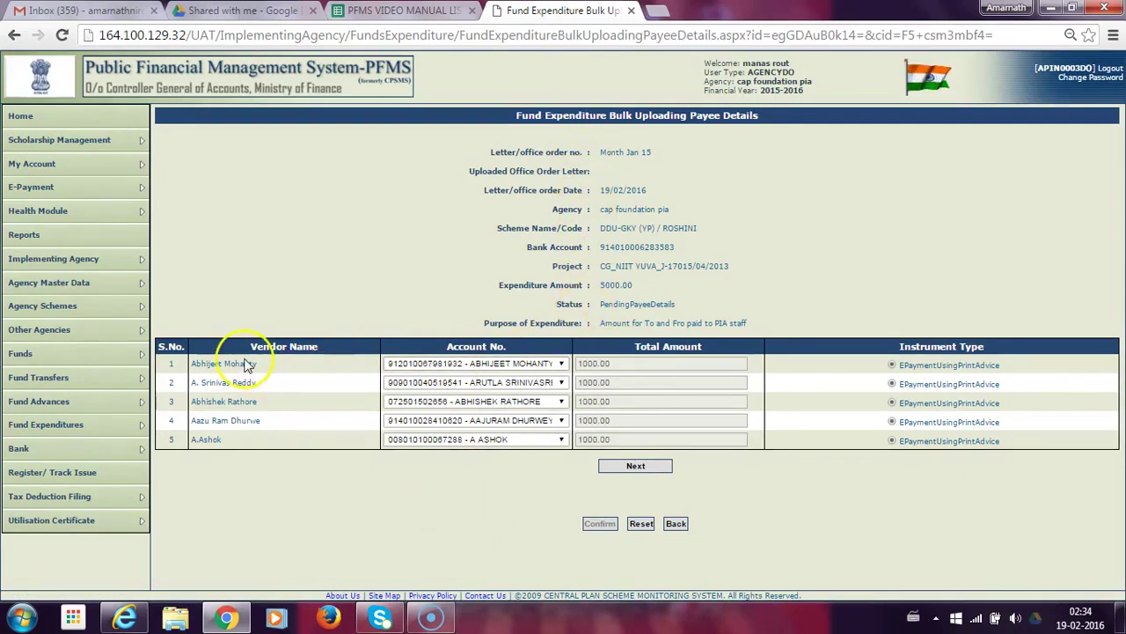
Generate the e-payment details for the five vendors, keeping their accounts and the EPaymentUsingPrintAdvice instrument type.
{"action": "left_click", "coordinate": [632, 467]}
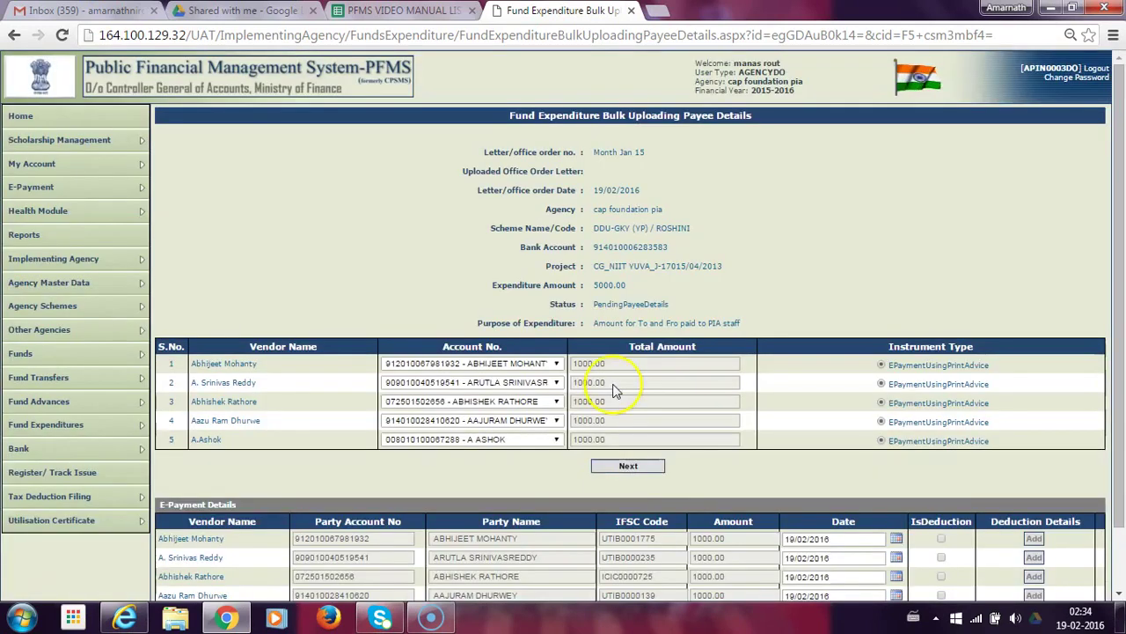
{"action": "scroll", "coordinate": [616, 390], "scroll_direction": "down", "scroll_amount": 1}
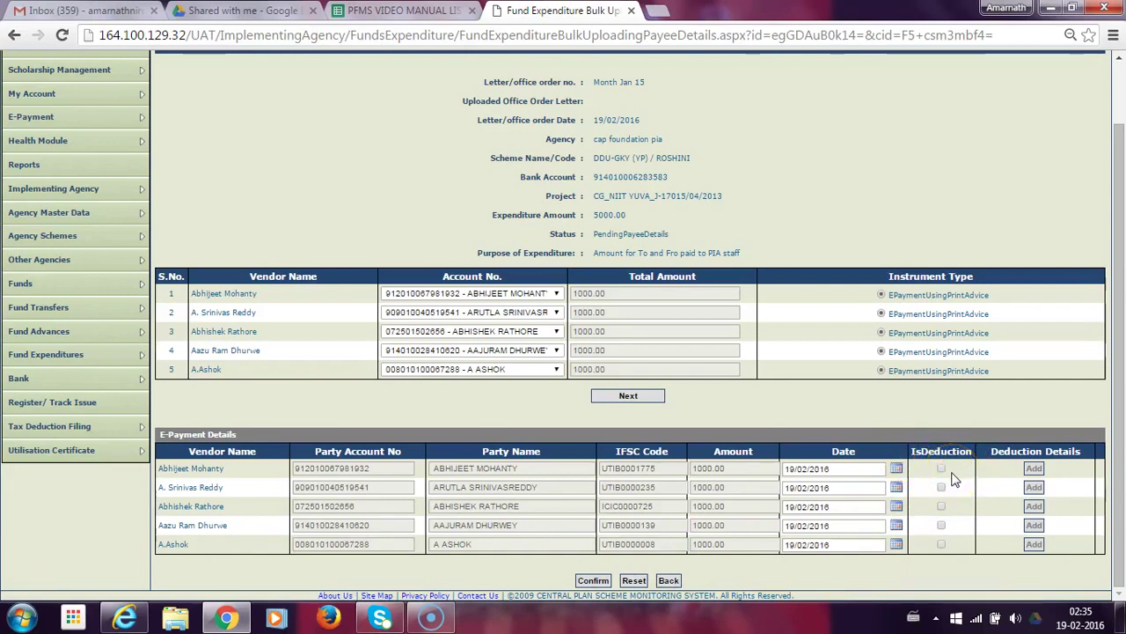
{"action": "left_click", "coordinate": [1034, 470]}
{"action": "left_click", "coordinate": [1034, 470]}
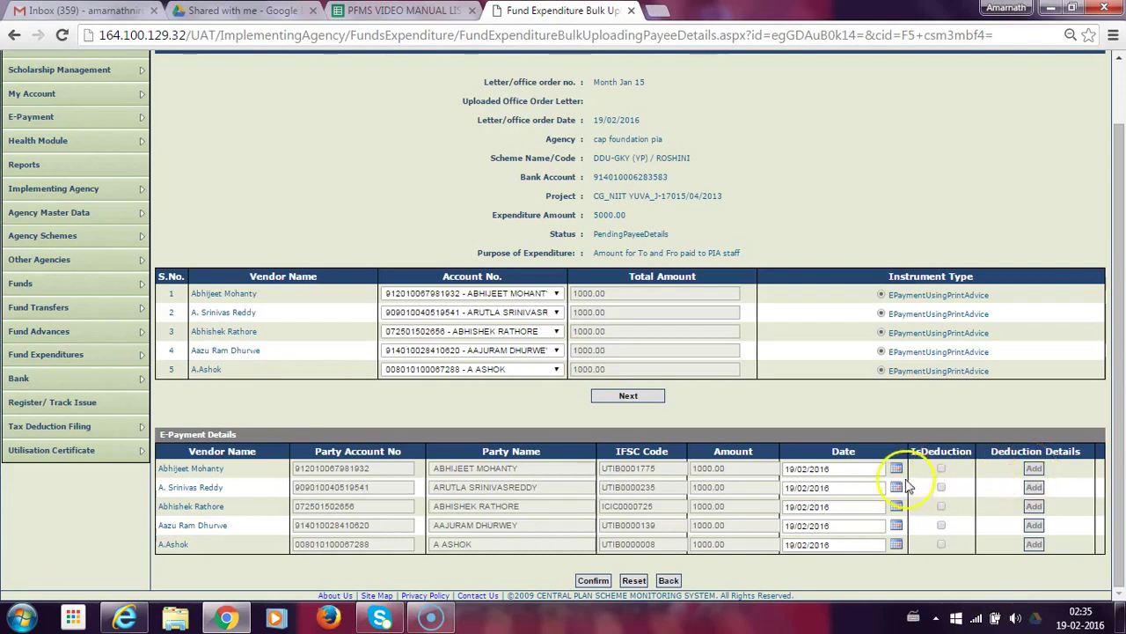
Confirm the payee details without deductions and submit the expenditure for approval.
{"action": "left_click", "coordinate": [592, 582]}
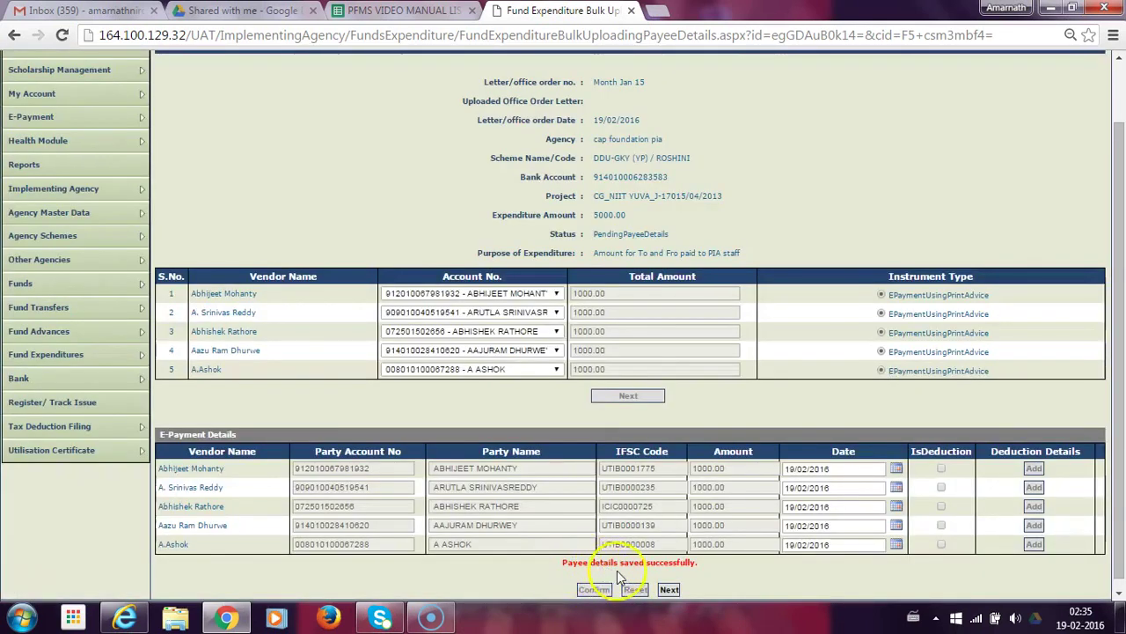
{"action": "left_click", "coordinate": [670, 589]}
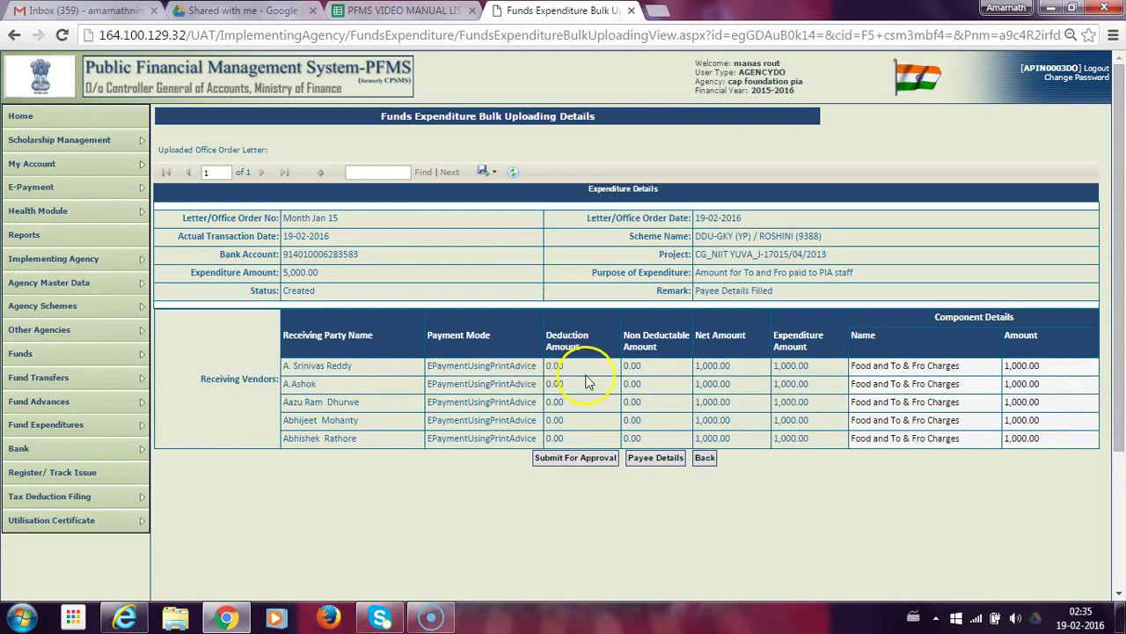
{"action": "left_click", "coordinate": [568, 464]}
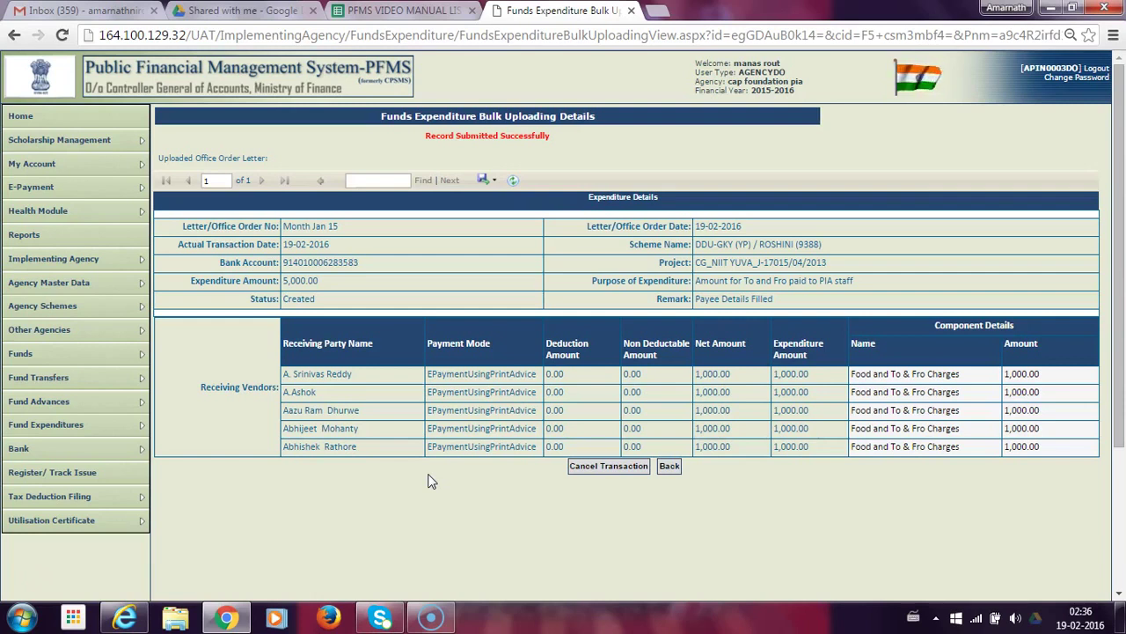
Switch to the approver's PFMS session in Internet Explorer and open the bulk fund expenditure list.
{"action": "key", "text": "alt+Tab"}
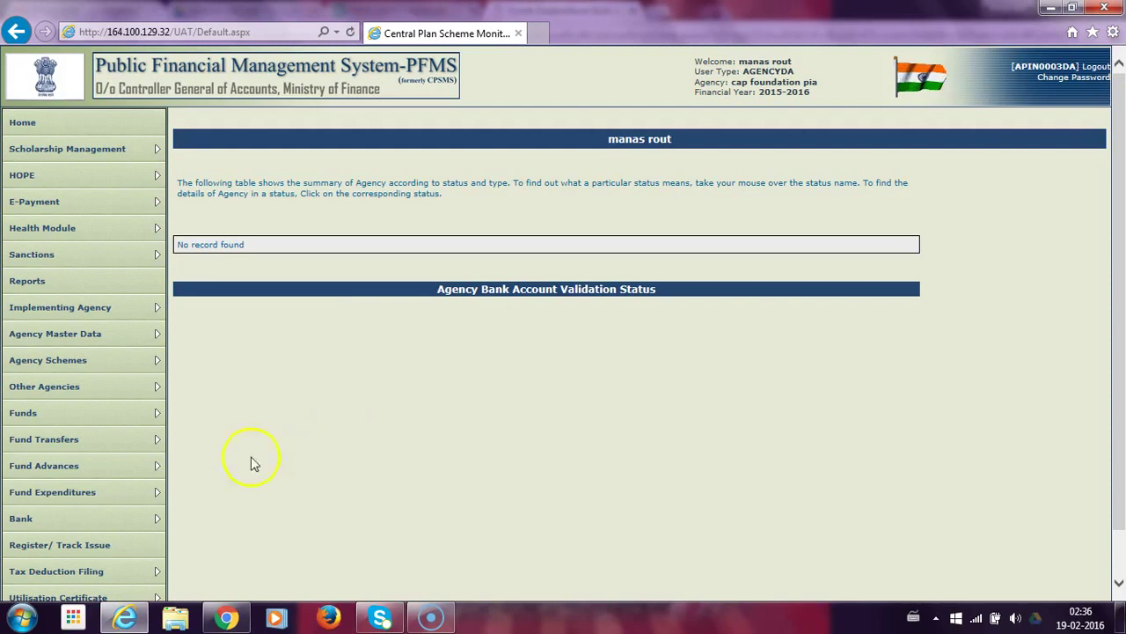
{"action": "mouse_move", "coordinate": [75, 496]}
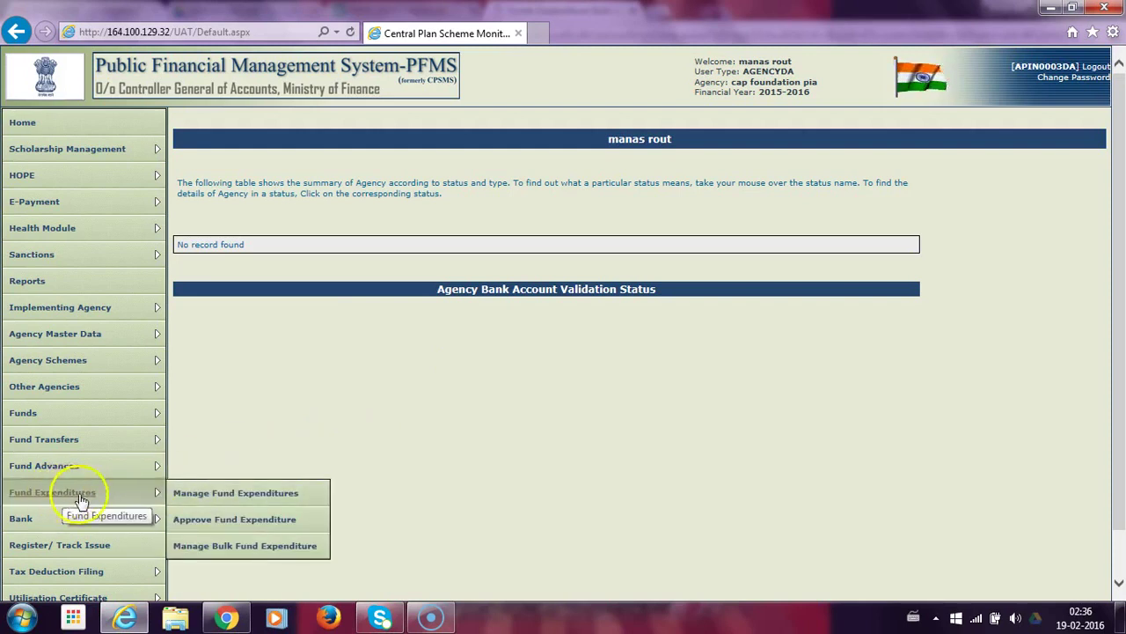
{"action": "left_click", "coordinate": [235, 547]}
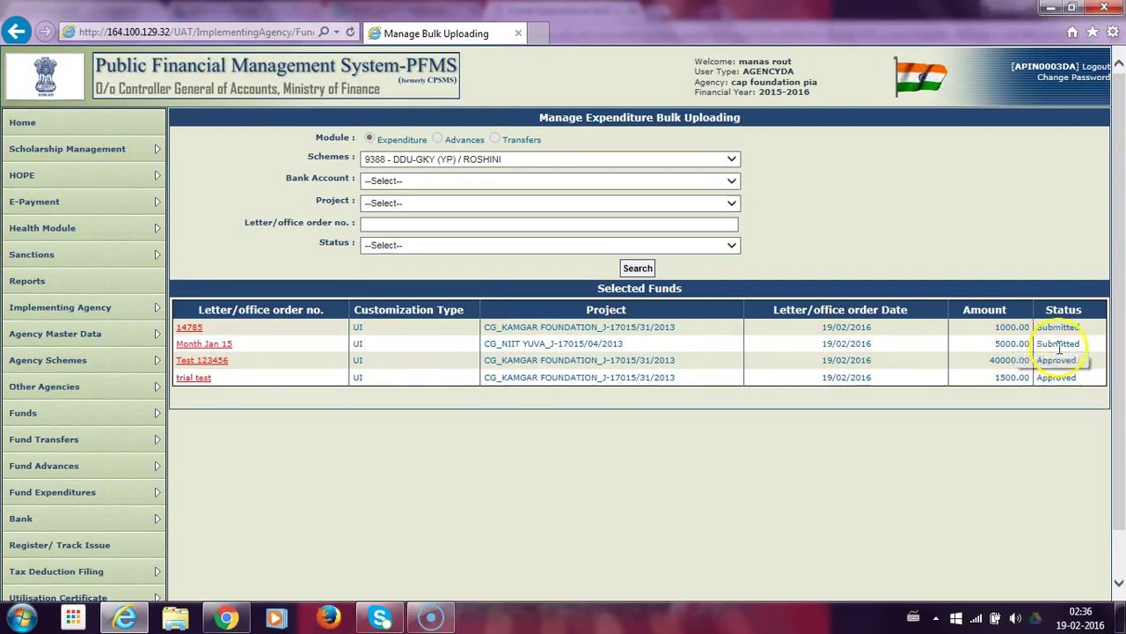
Open the submitted "Month Jan 15" expenditure and approve it with the remark "Approved".
{"action": "mouse_move", "coordinate": [170, 362]}
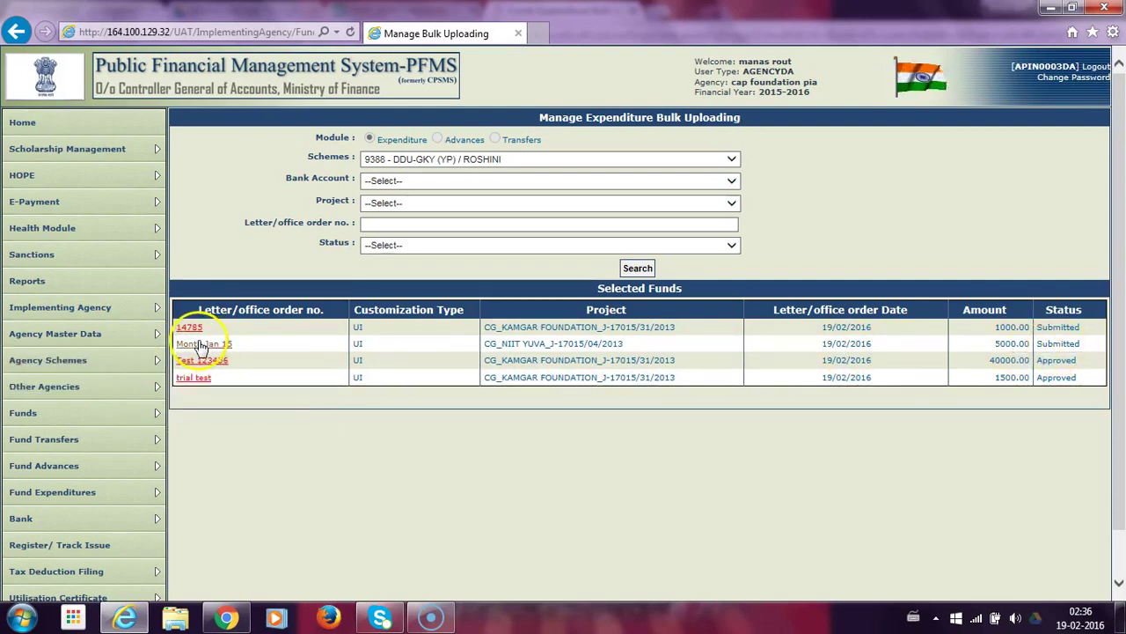
{"action": "left_click", "coordinate": [198, 343]}
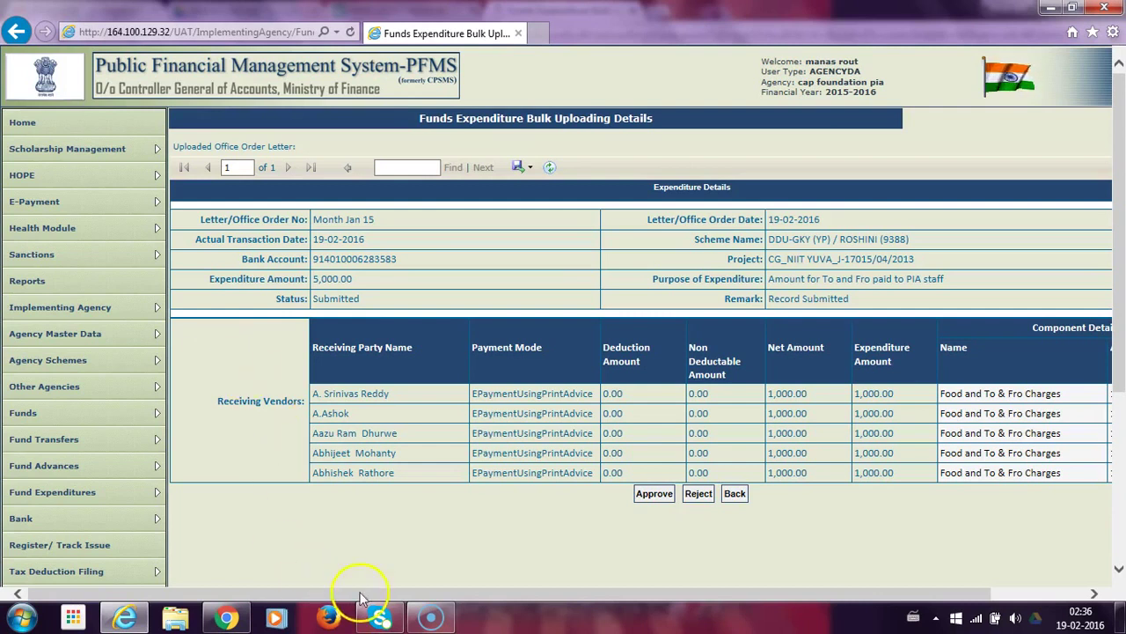
{"action": "left_click", "coordinate": [654, 495]}
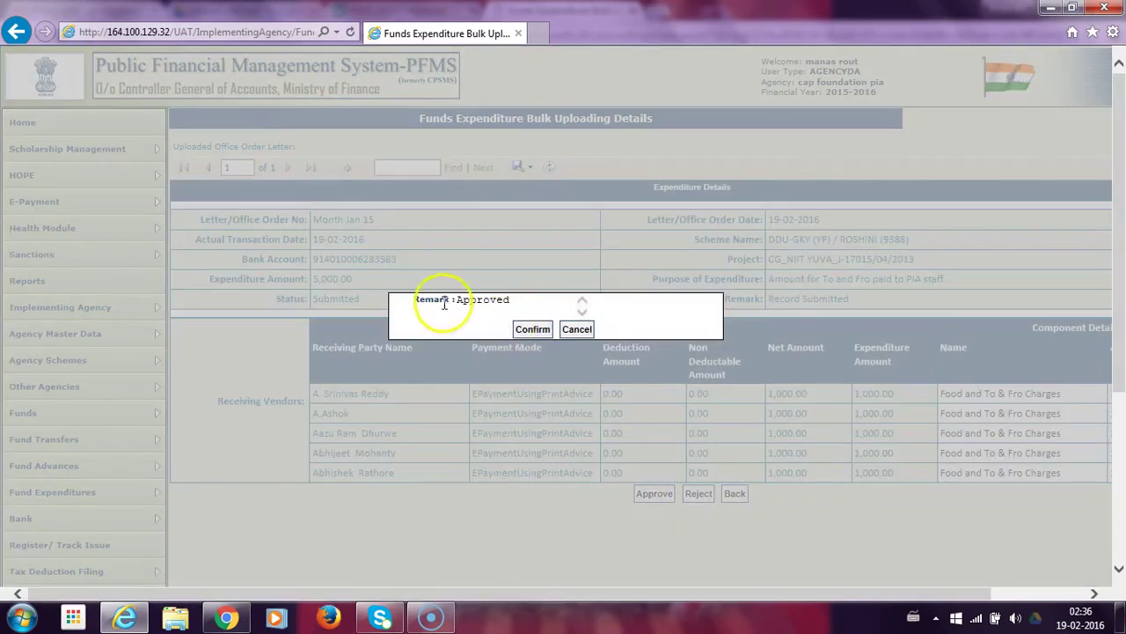
{"action": "left_click", "coordinate": [531, 329]}
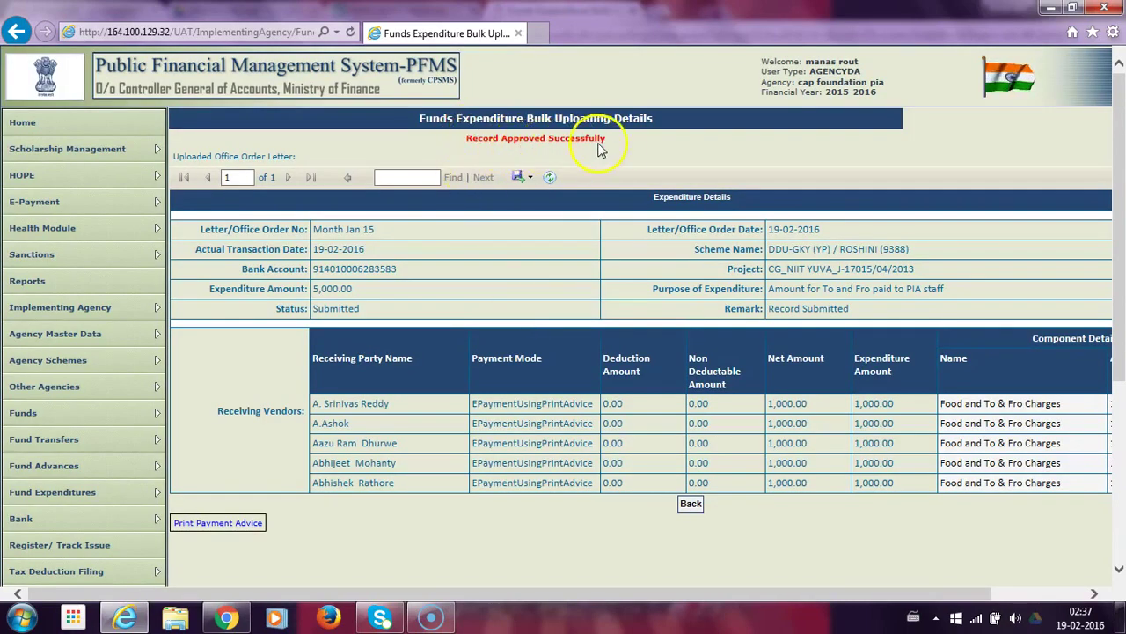
Generate the print payment advice for the approved expenditure, export it as PDF and open PrintPaymentAdvice.pdf.
{"action": "scroll", "coordinate": [480, 547], "scroll_direction": "down", "scroll_amount": 3}
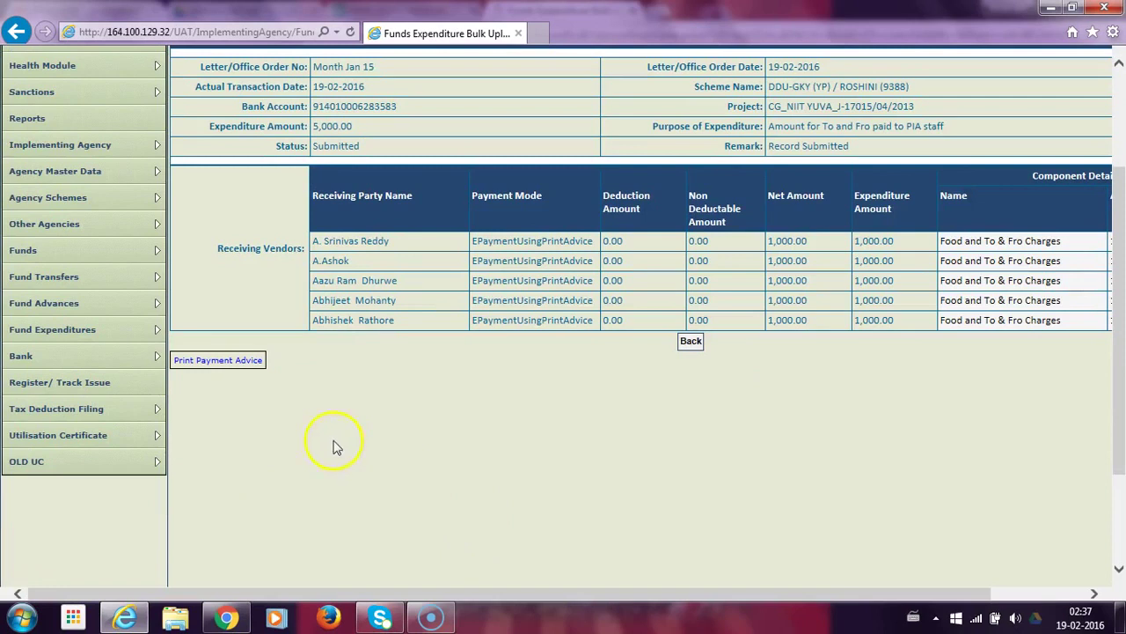
{"action": "left_click", "coordinate": [199, 361]}
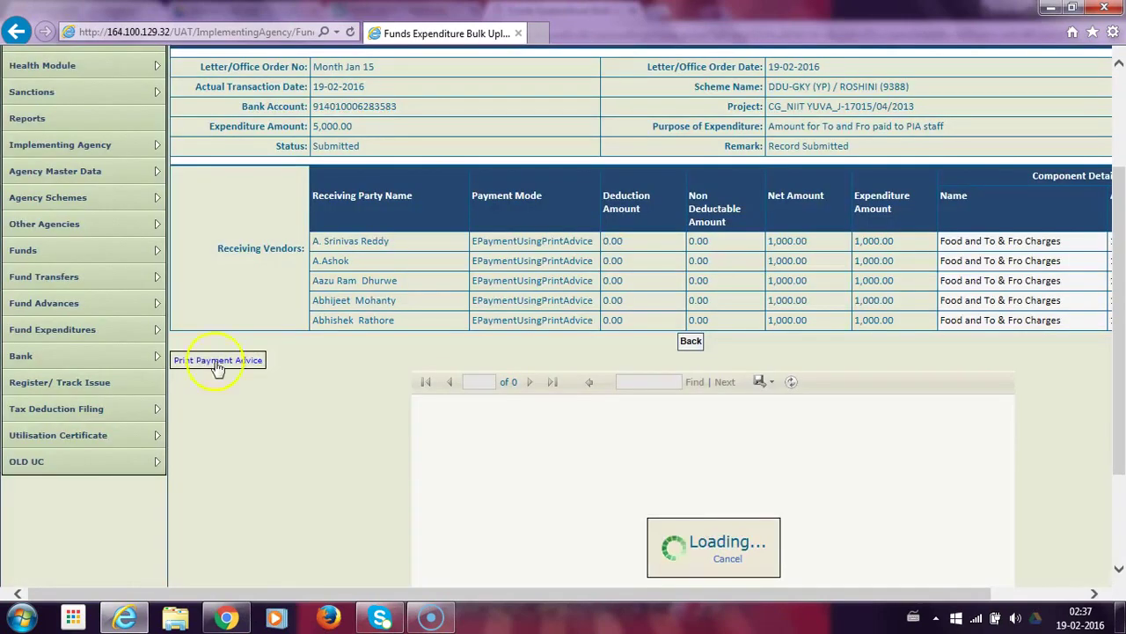
{"action": "left_click", "coordinate": [766, 381]}
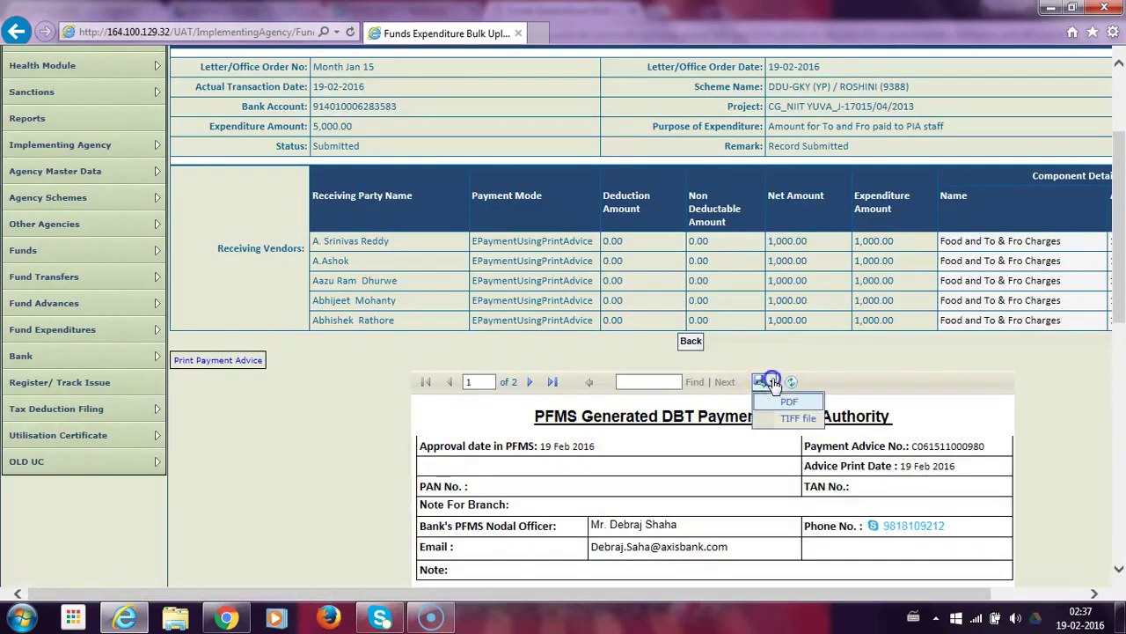
{"action": "left_click", "coordinate": [788, 403]}
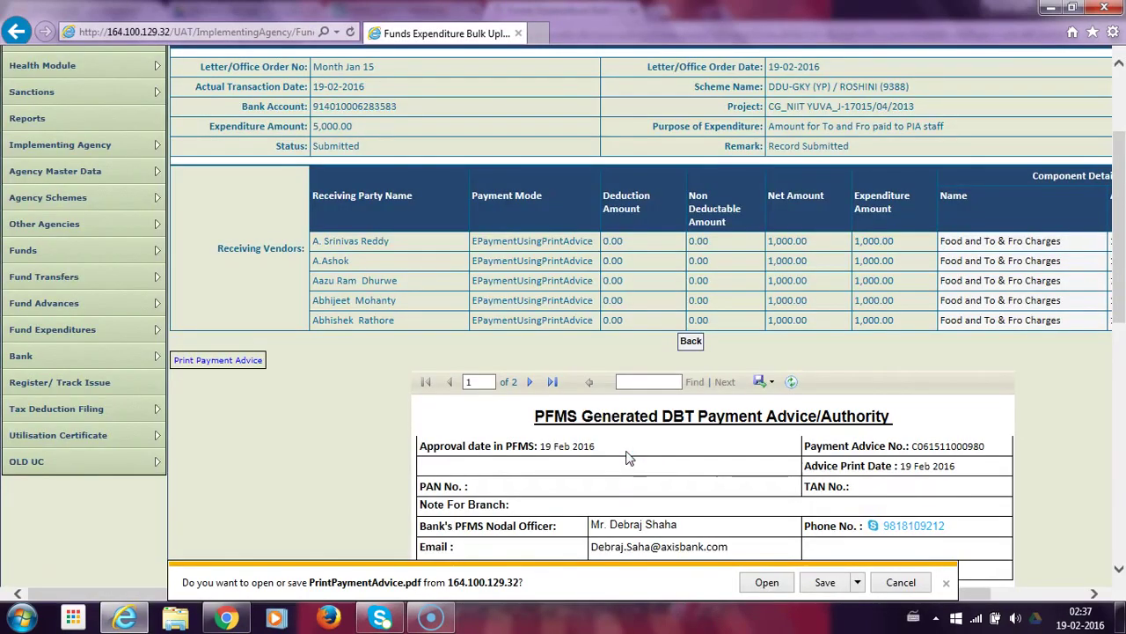
{"action": "left_click", "coordinate": [766, 583]}
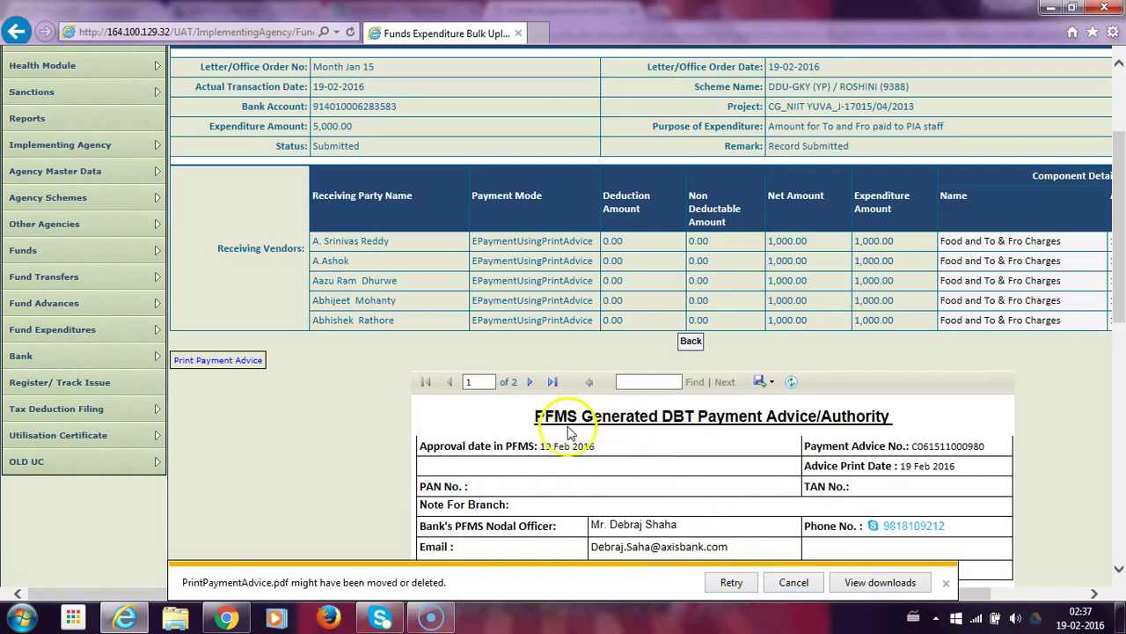
{"action": "left_click", "coordinate": [731, 583]}
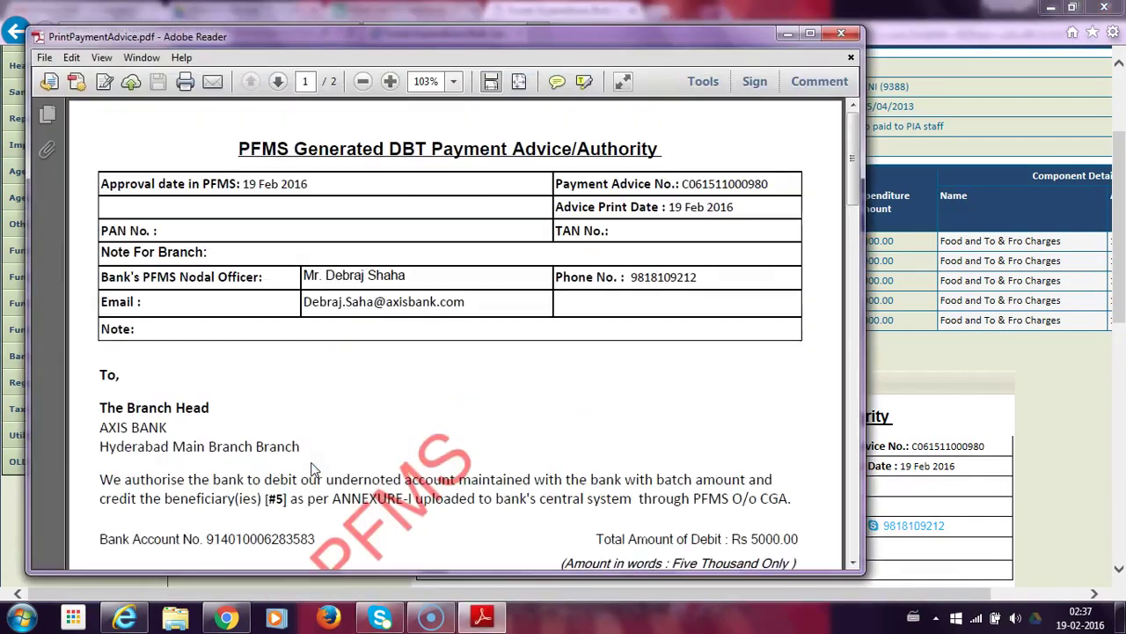
Review the payment advice PDF, examining the debit authorisation, signatory blocks, branch acknowledgement and the Annexure-I beneficiary list.
{"action": "left_click", "coordinate": [328, 437]}
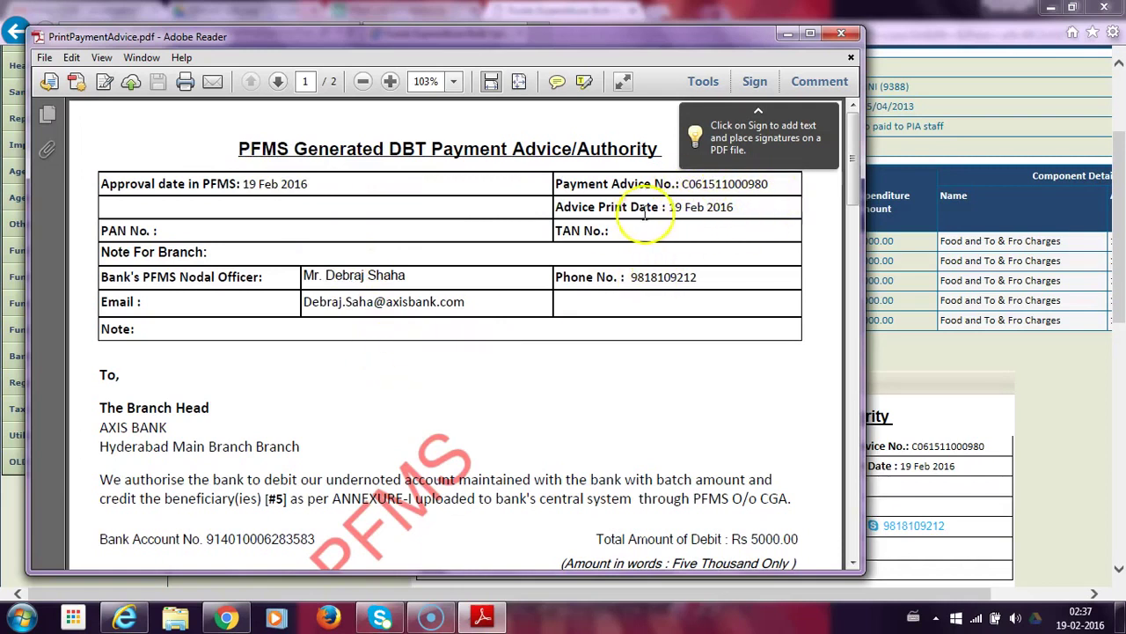
{"action": "scroll", "coordinate": [569, 368], "scroll_direction": "down", "scroll_amount": 3}
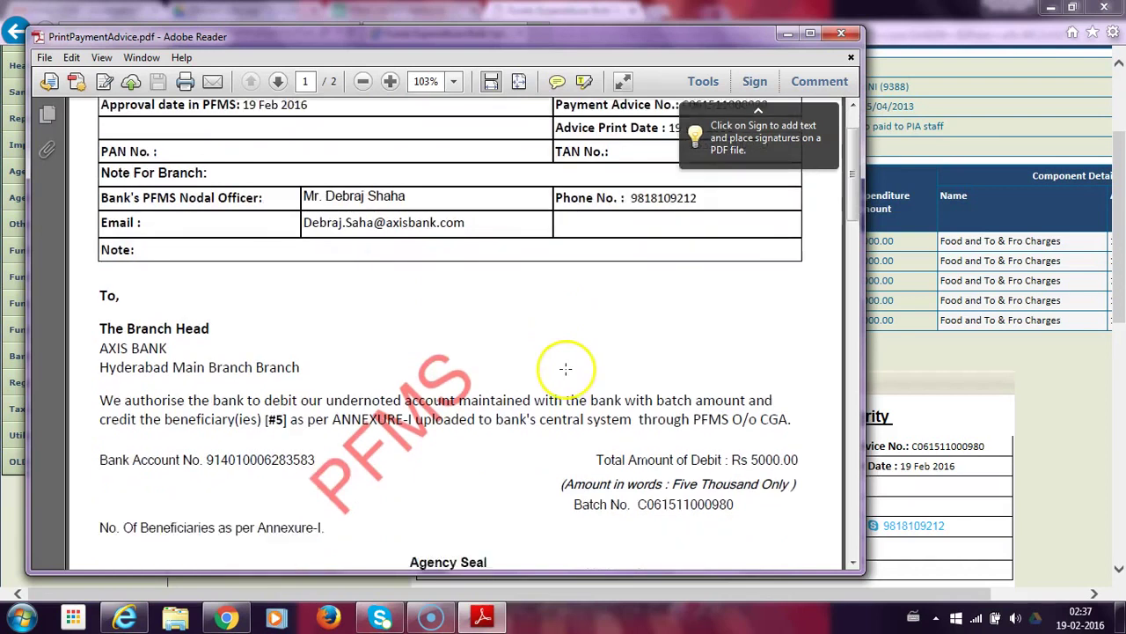
{"action": "scroll", "coordinate": [564, 368], "scroll_direction": "down", "scroll_amount": 5}
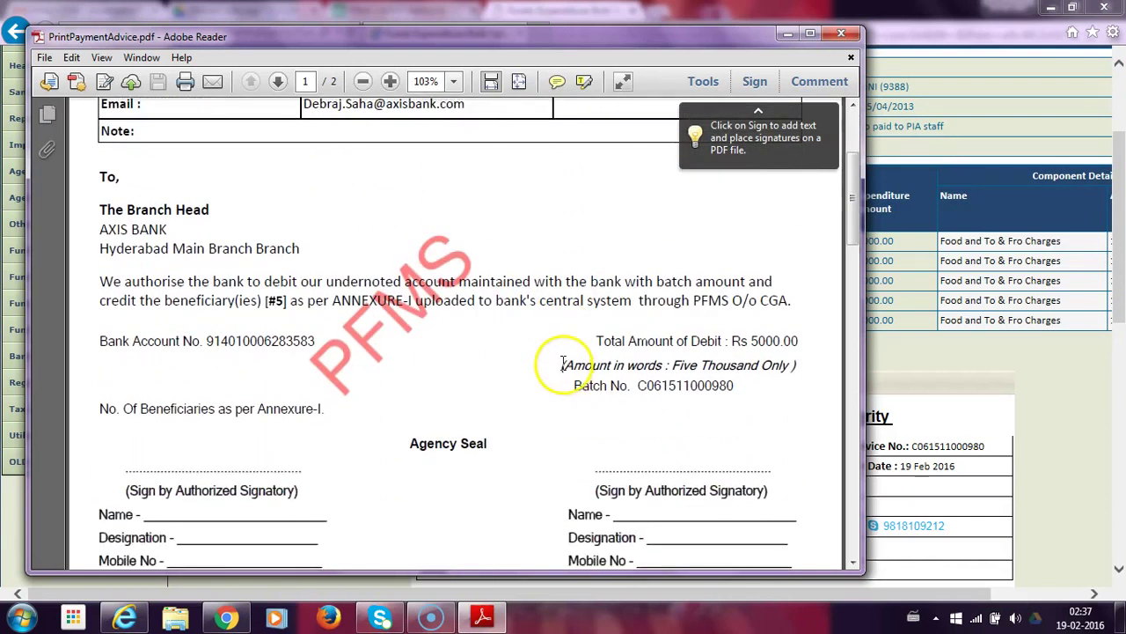
{"action": "scroll", "coordinate": [563, 363], "scroll_direction": "down", "scroll_amount": 2}
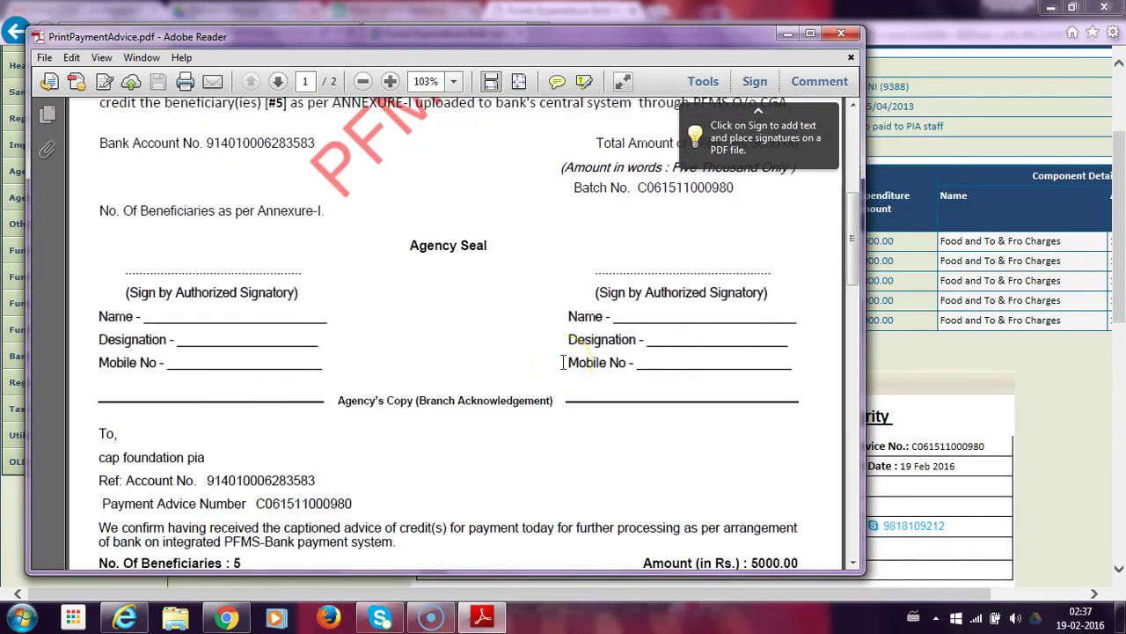
{"action": "scroll", "coordinate": [563, 363], "scroll_direction": "up", "scroll_amount": 4}
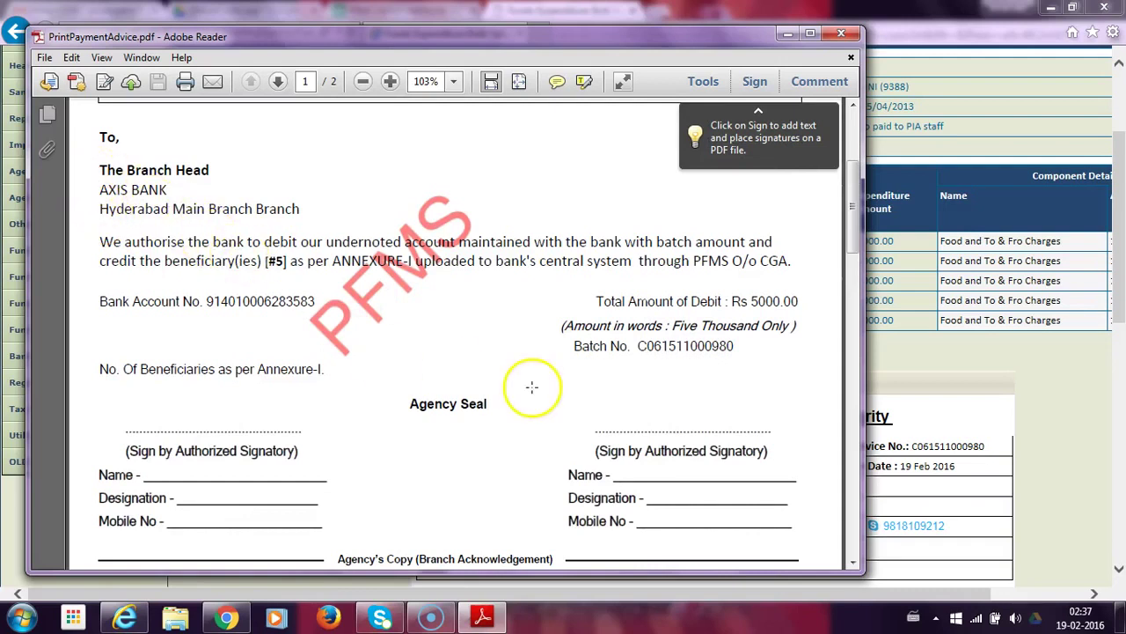
{"action": "scroll", "coordinate": [529, 380], "scroll_direction": "down", "scroll_amount": 2}
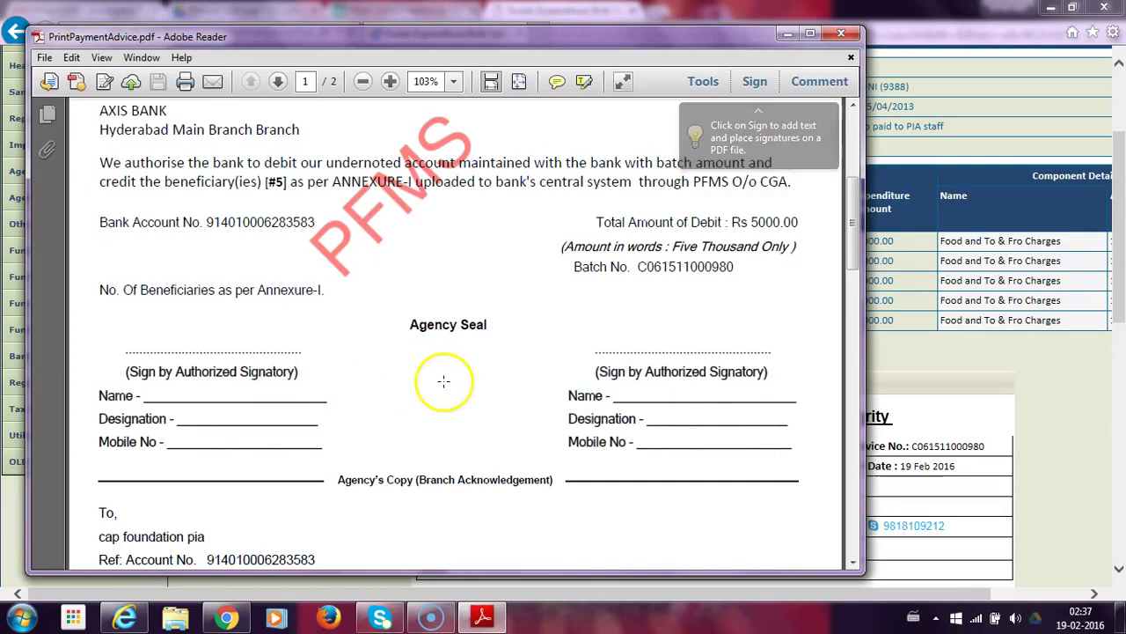
{"action": "scroll", "coordinate": [445, 380], "scroll_direction": "down", "scroll_amount": 12}
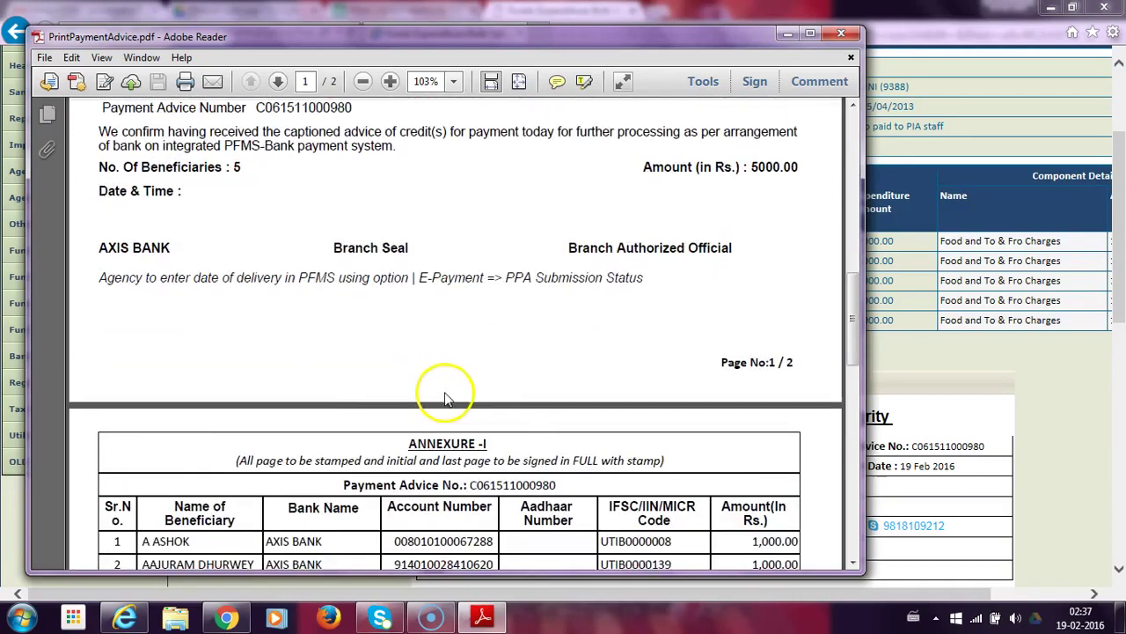
{"action": "scroll", "coordinate": [444, 397], "scroll_direction": "down", "scroll_amount": 3}
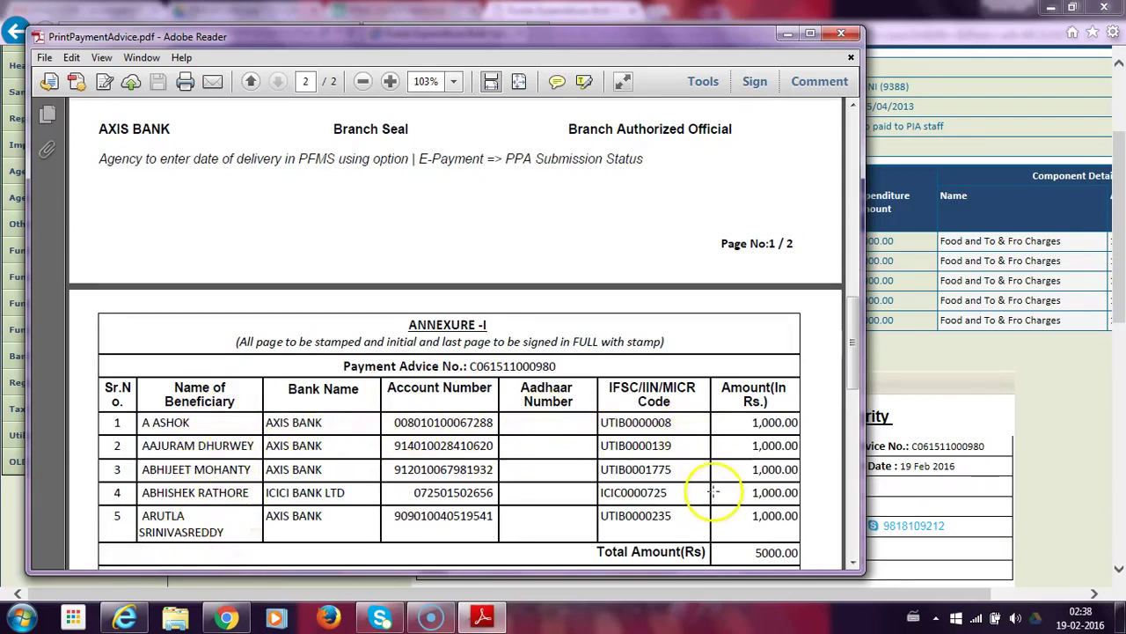
{"action": "scroll", "coordinate": [716, 491], "scroll_direction": "down", "scroll_amount": 3}
{"action": "scroll", "coordinate": [712, 485], "scroll_direction": "up", "scroll_amount": 10}
{"action": "scroll", "coordinate": [707, 478], "scroll_direction": "up", "scroll_amount": 4}
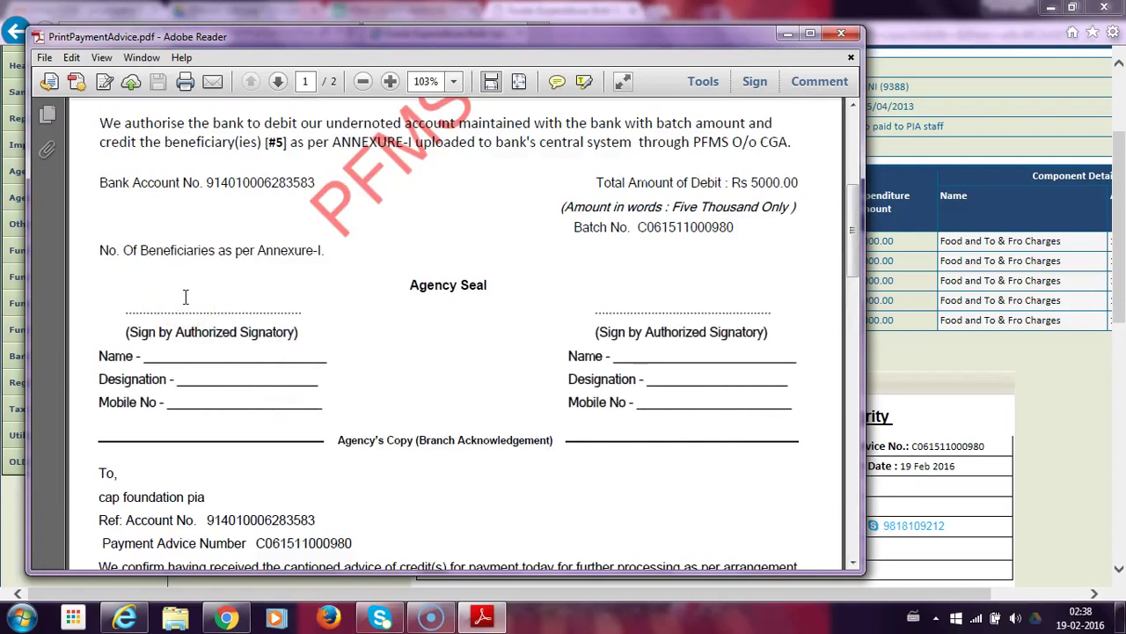
{"action": "left_click", "coordinate": [233, 312]}
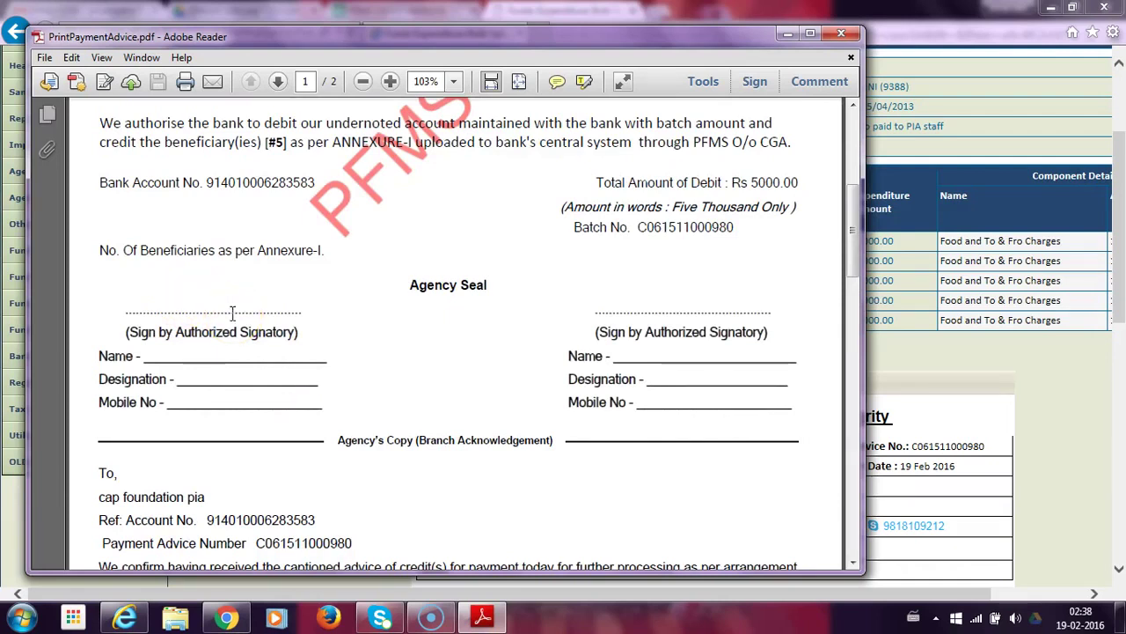